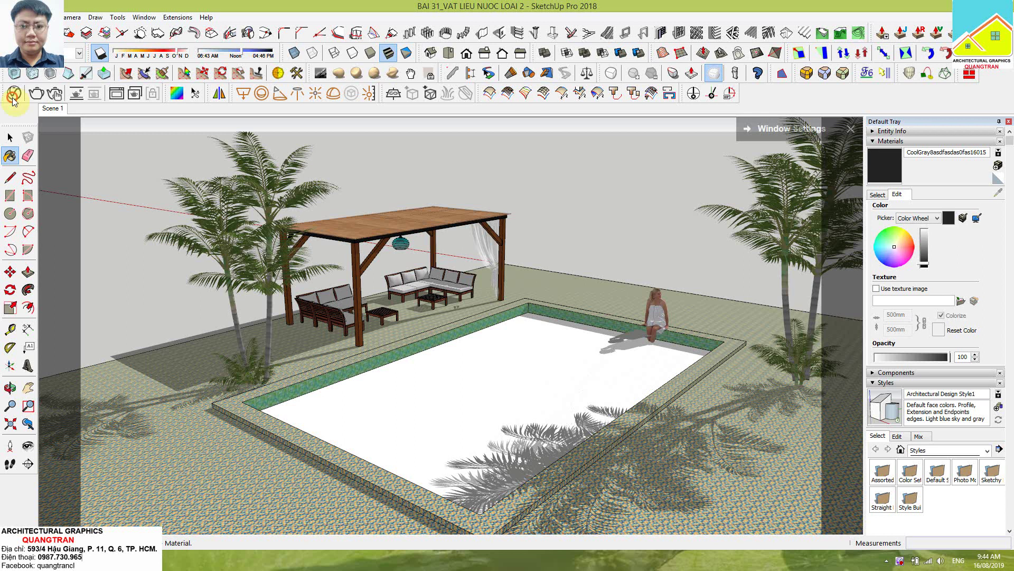
# Step: Open the V-Ray Asset Editor and add a new Generic material
pyautogui.click(14, 93)
pyautogui.click(141, 469)
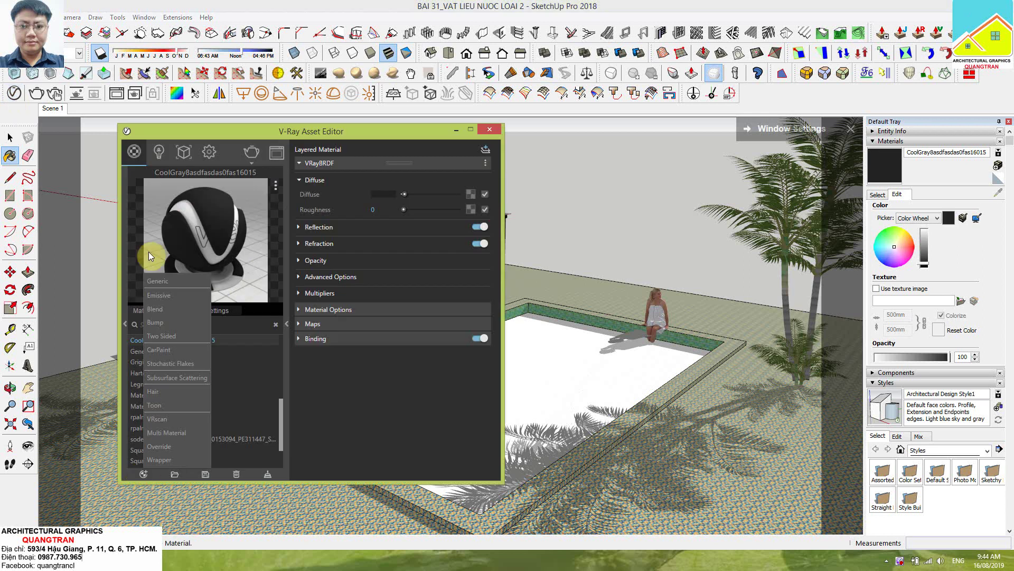
pyautogui.click(156, 279)
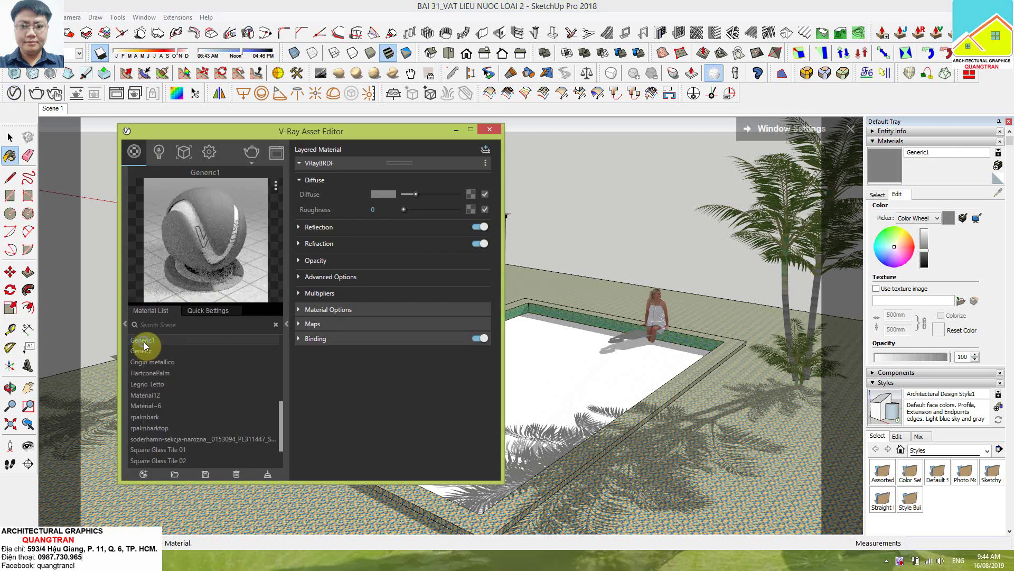
# Step: Rename the Generic1 material to 01_VAT LIEU NUOC LOAI 2
pyautogui.rightClick(141, 344)
pyautogui.click(163, 392)
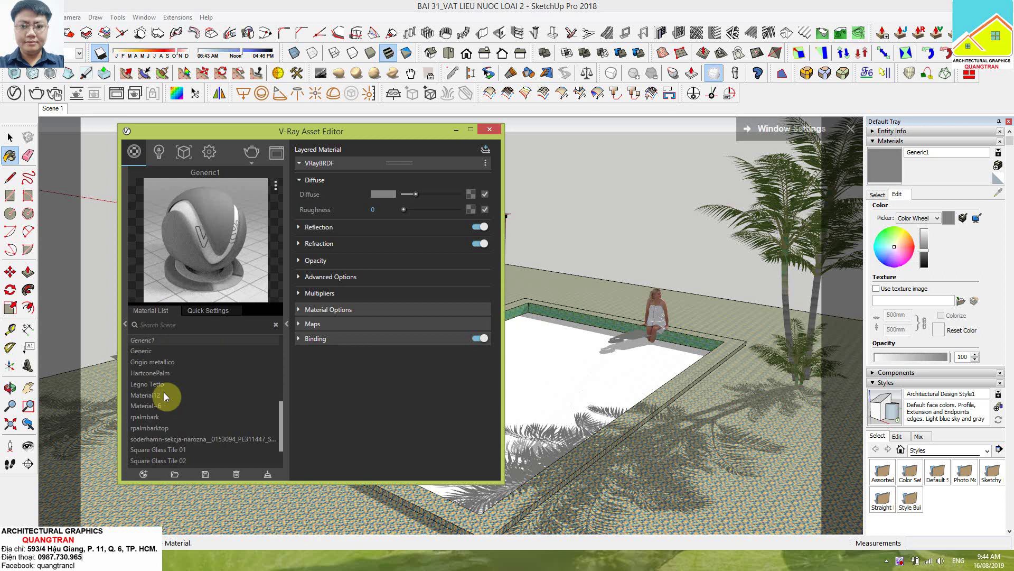
pyautogui.press('BackSpace')
pyautogui.press('BackSpace')
pyautogui.press('BackSpace')
pyautogui.write('1_VA')
pyautogui.write('T LIEU ')
pyautogui.write('NUOC LO')
pyautogui.write('AI 2')
pyautogui.press('Return')
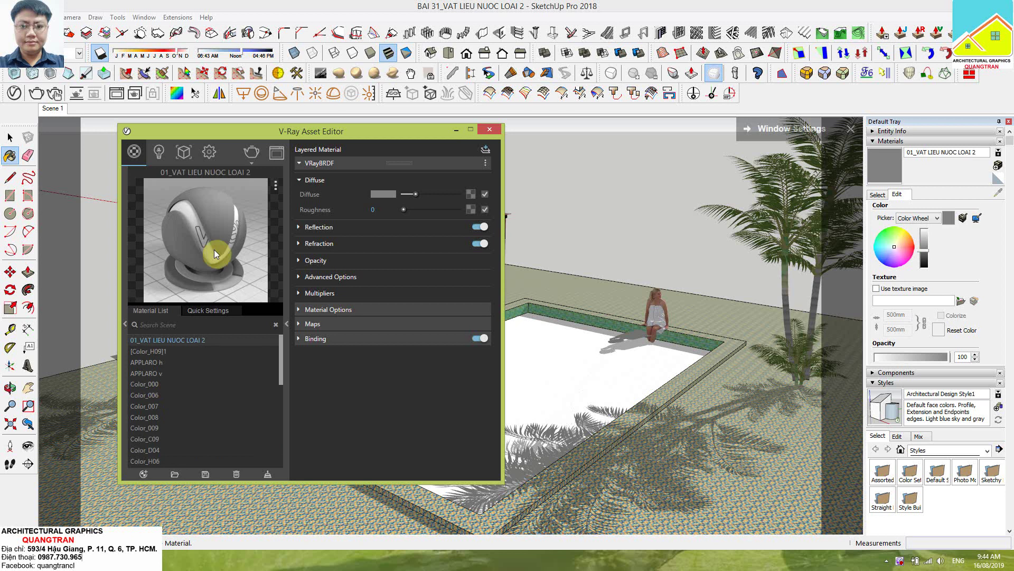
# Step: Swap the material's VRayBRDF layer for a Diffuse layer and start a diffuse texture map
pyautogui.click(485, 165)
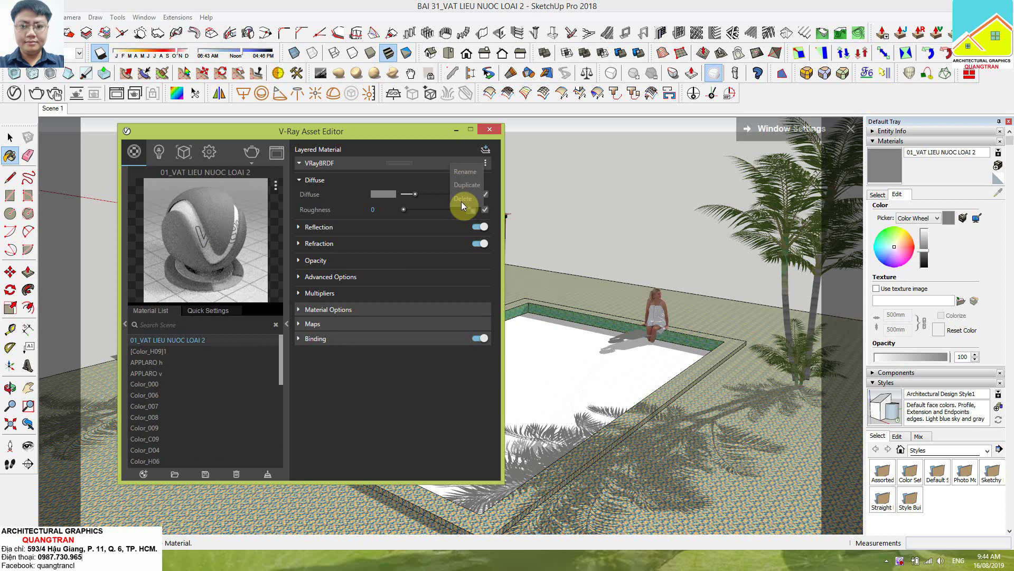
pyautogui.click(461, 202)
pyautogui.click(484, 150)
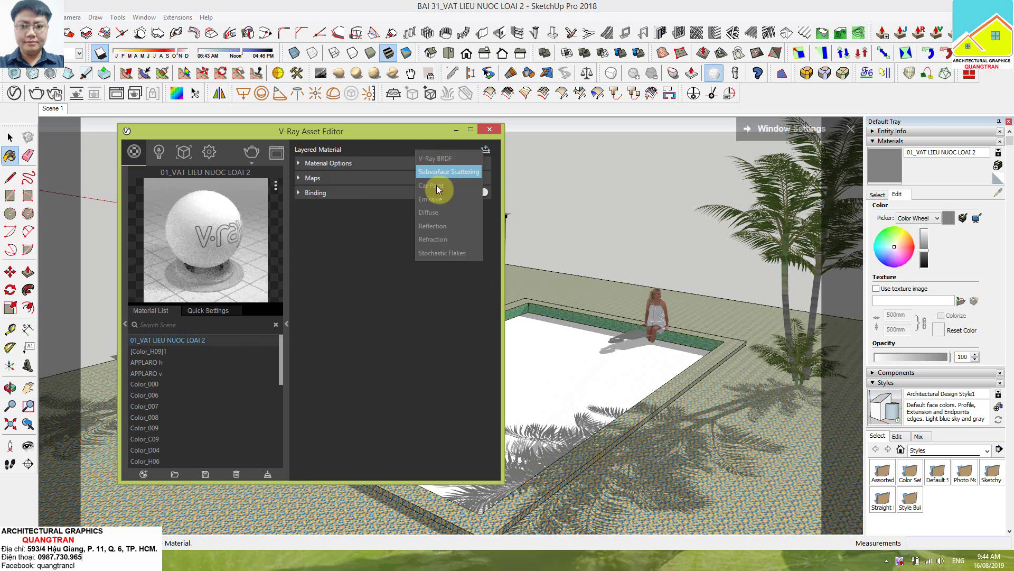
pyautogui.click(421, 209)
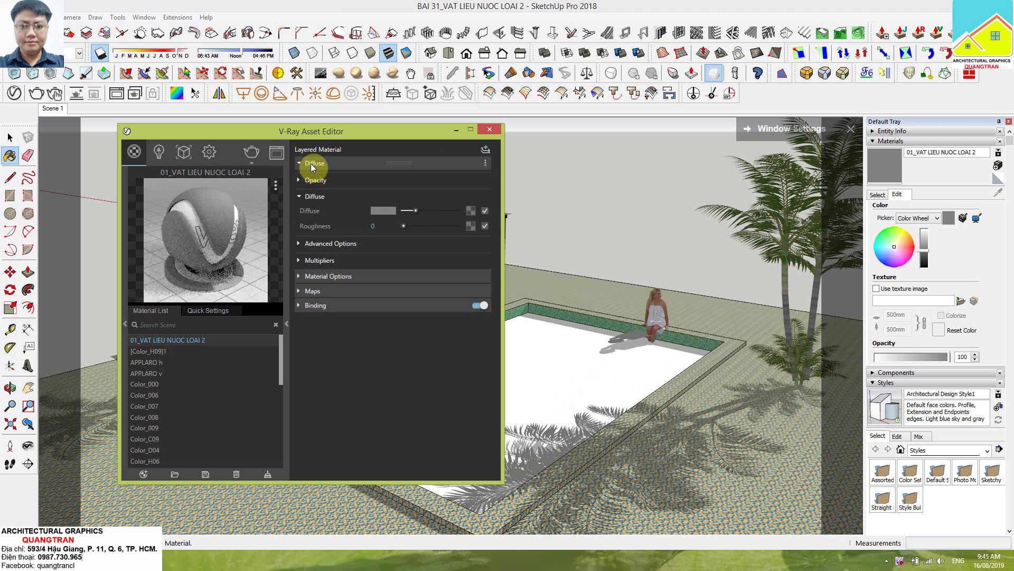
pyautogui.click(311, 164)
pyautogui.click(468, 213)
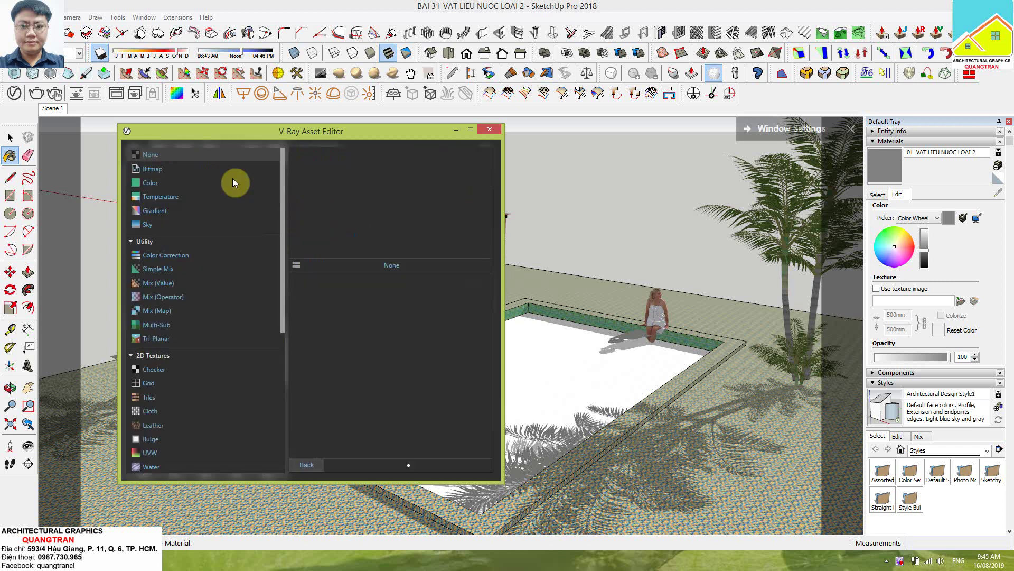
# Step: Load the 01_DIFFUSE bitmap as the material's diffuse texture
pyautogui.click(160, 169)
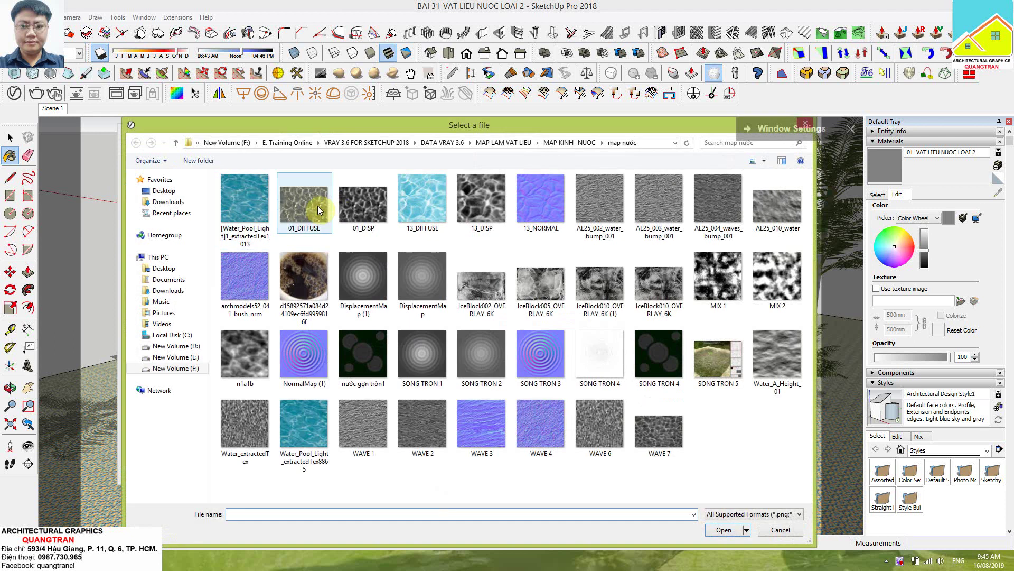
pyautogui.doubleClick(320, 210)
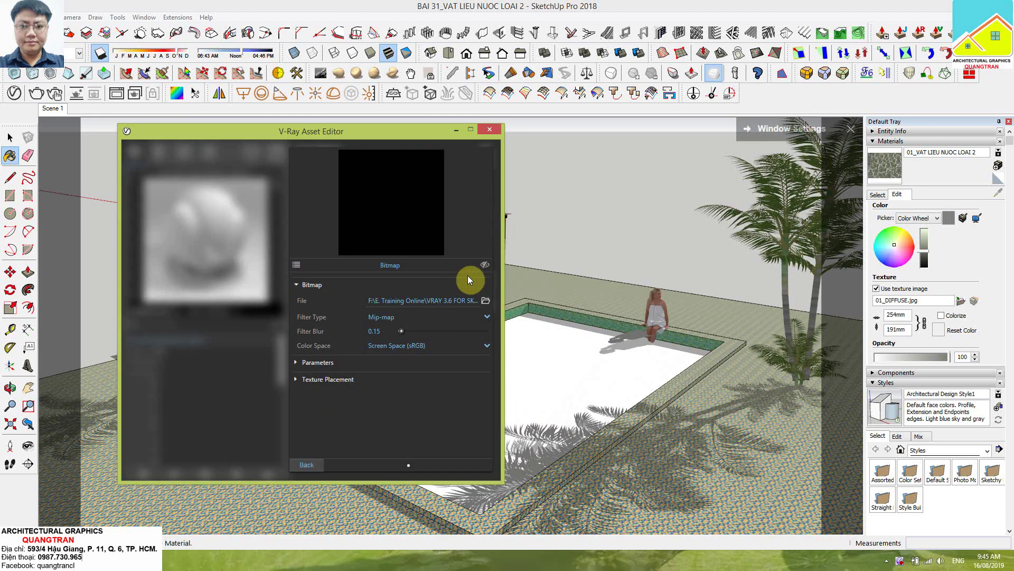
pyautogui.click(312, 463)
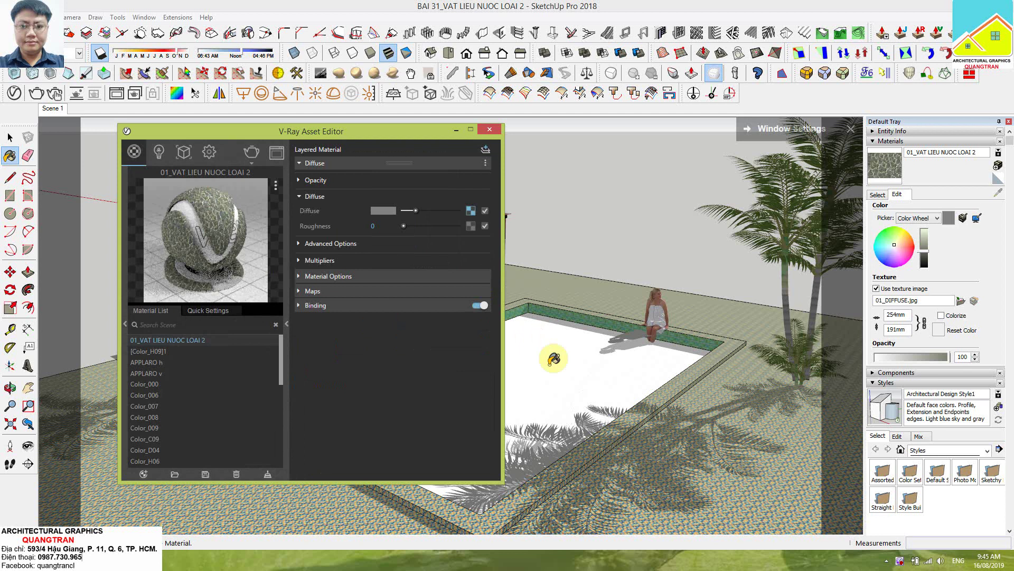
# Step: Paint the pool floor with the water material and set its texture width to 650mm
pyautogui.click(606, 364)
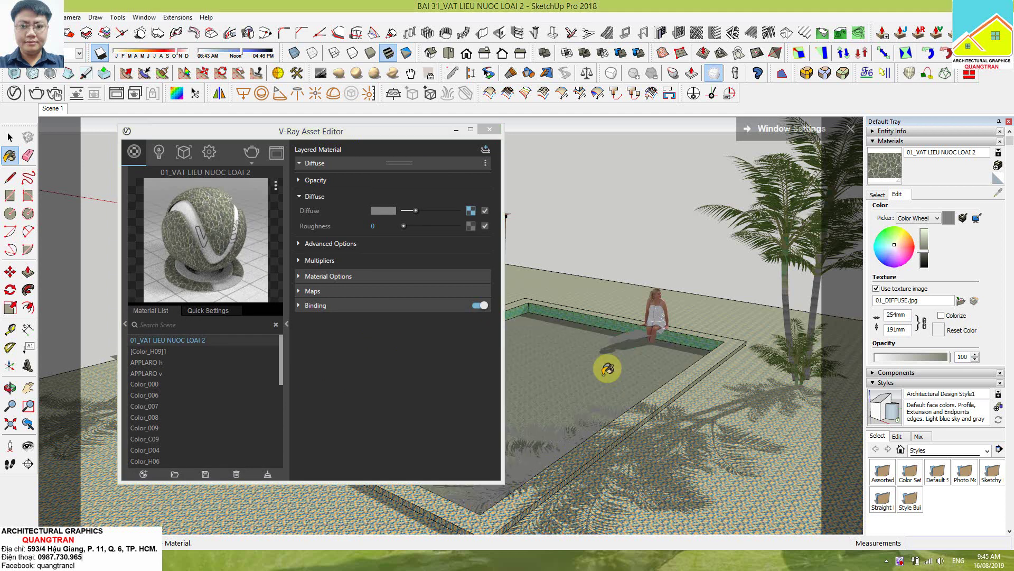
pyautogui.click(922, 326)
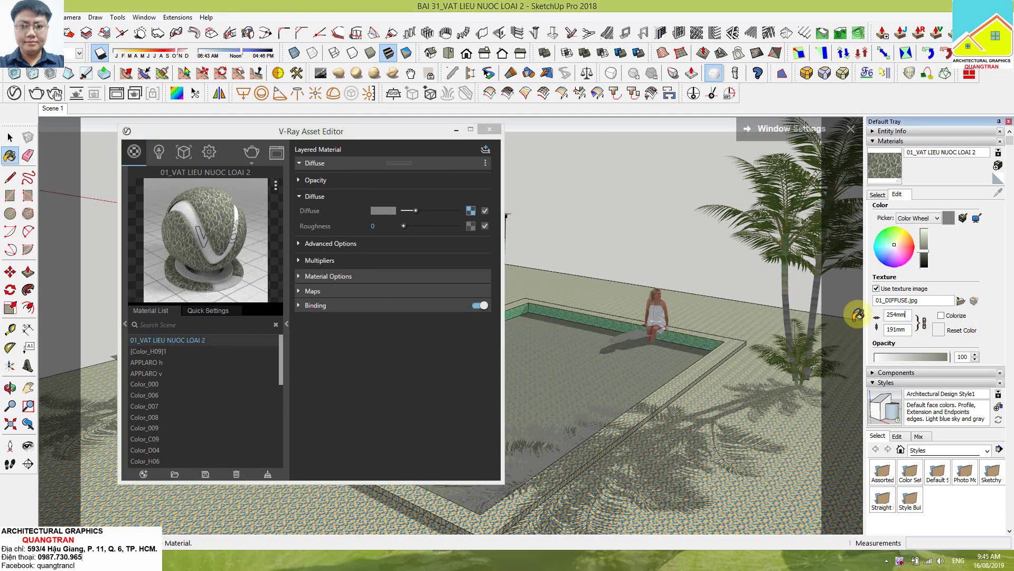
pyautogui.write('6')
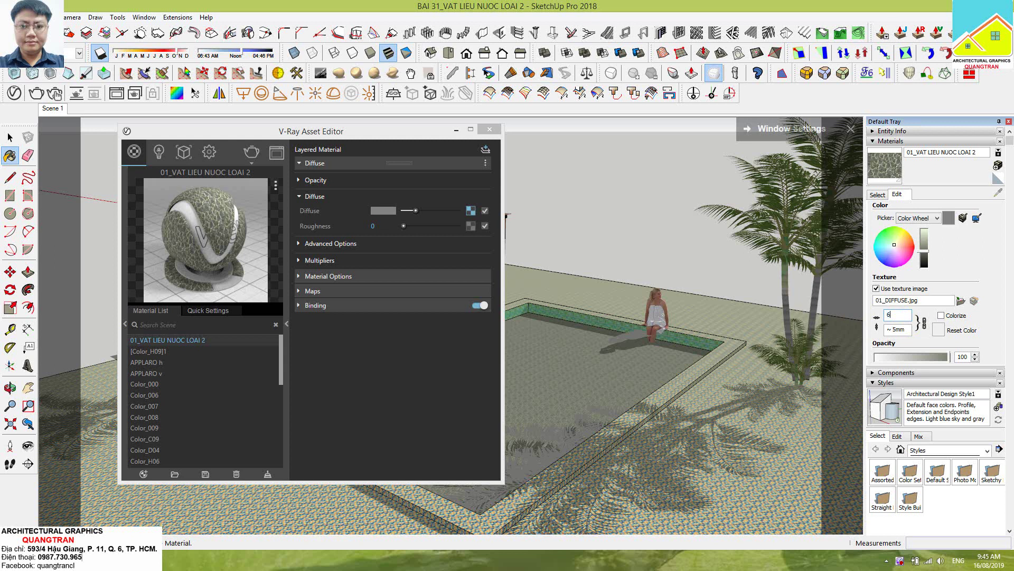
pyautogui.write('50')
pyautogui.press('Return')
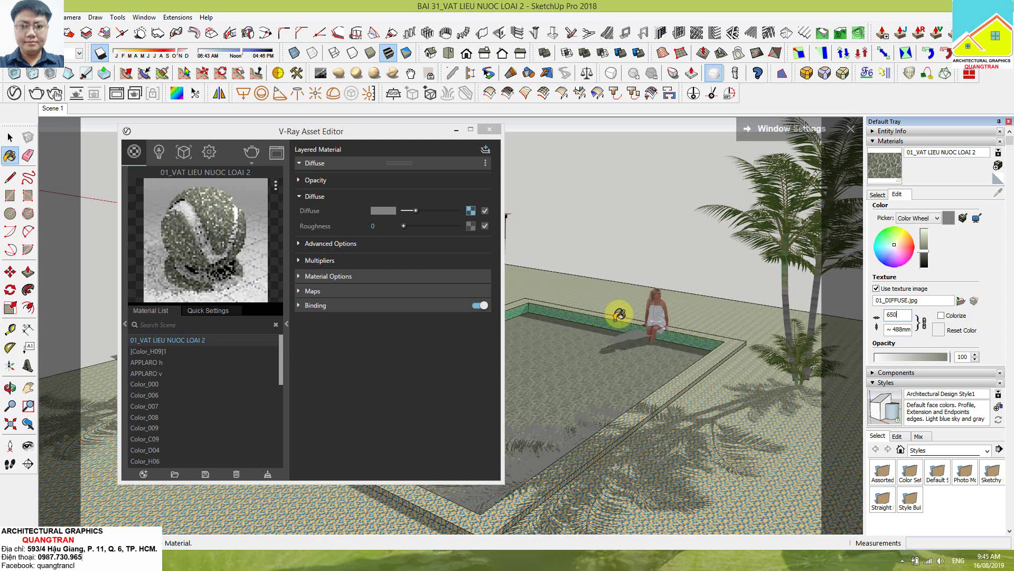
# Step: Zoom in on the pool floor and enter a 750mm texture width
pyautogui.middleClick(661, 393)
pyautogui.moveTo(661, 394); pyautogui.dragTo(541, 492, button='middle')
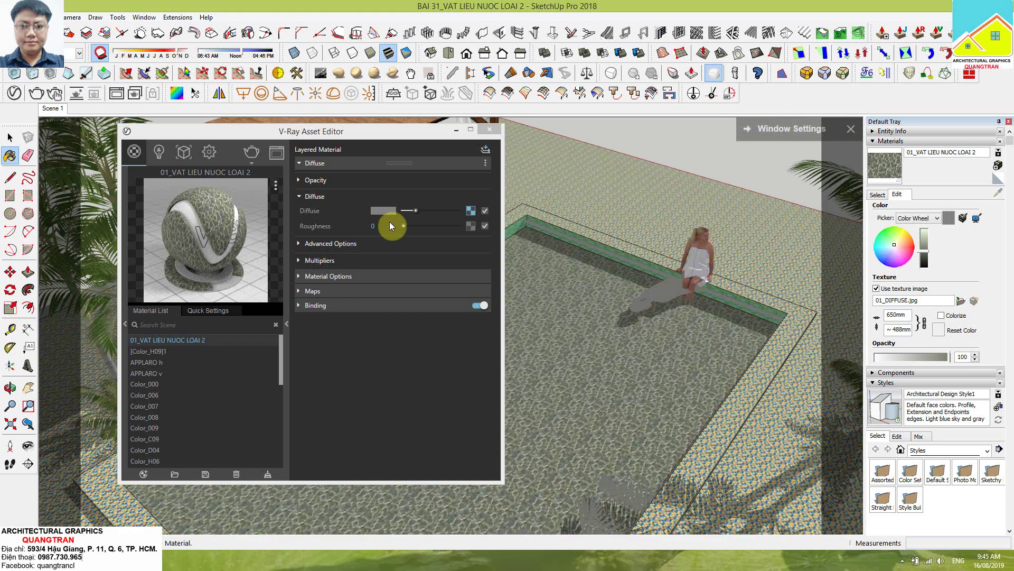
pyautogui.scroll(3, 600, 476)
pyautogui.scroll(2, 648, 433)
pyautogui.scroll(1, 650, 431)
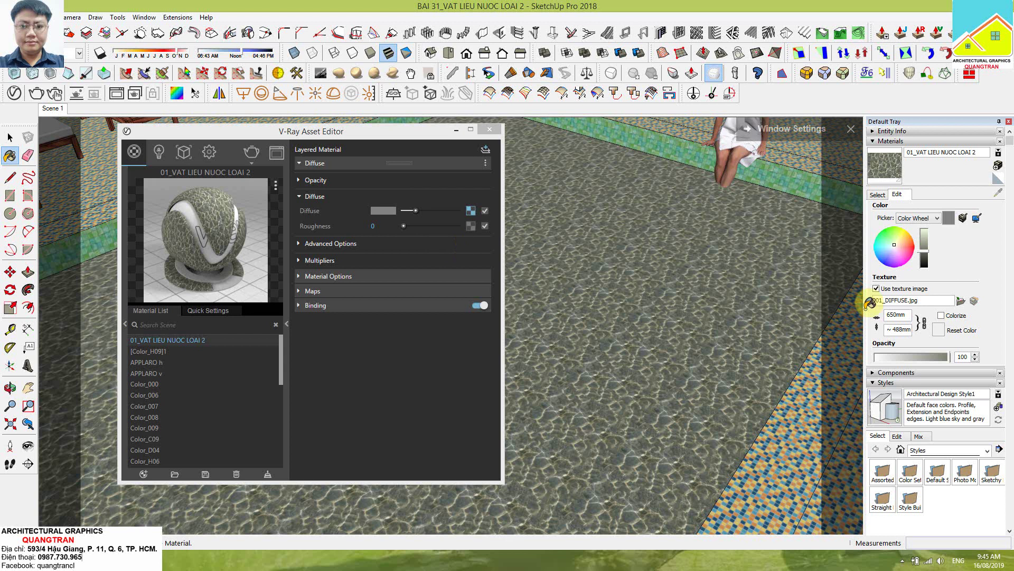
pyautogui.doubleClick(896, 316)
pyautogui.write('7')
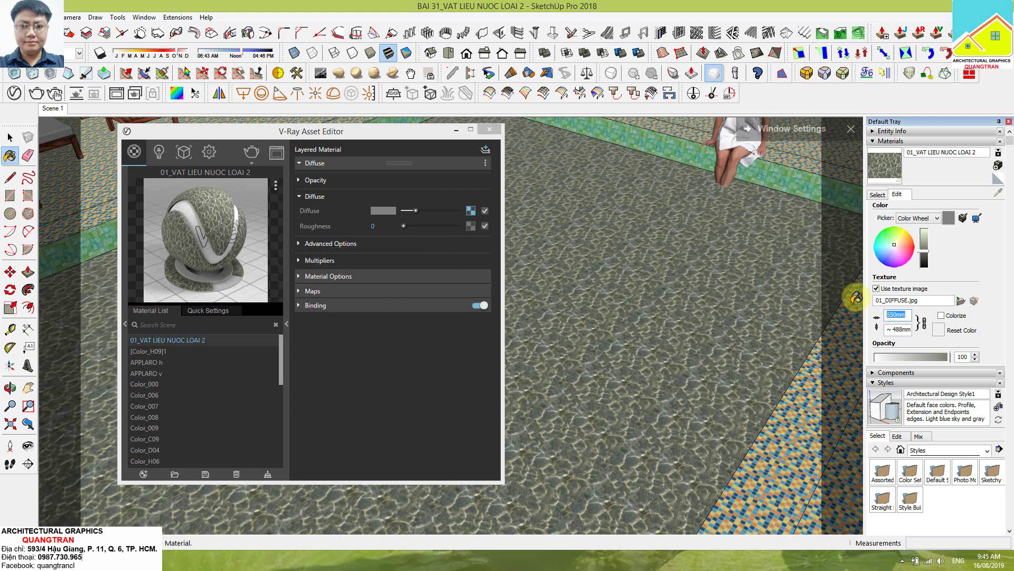
pyautogui.write('50')
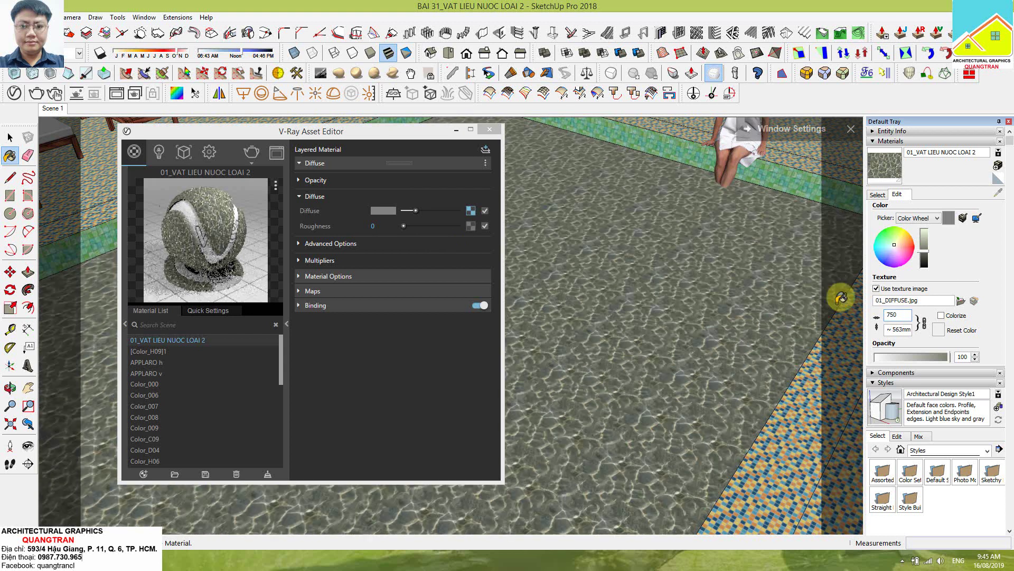
# Step: Set the Diffuse colour swatch to RGB 191, 191, 191 in the Color Picker
pyautogui.click(382, 211)
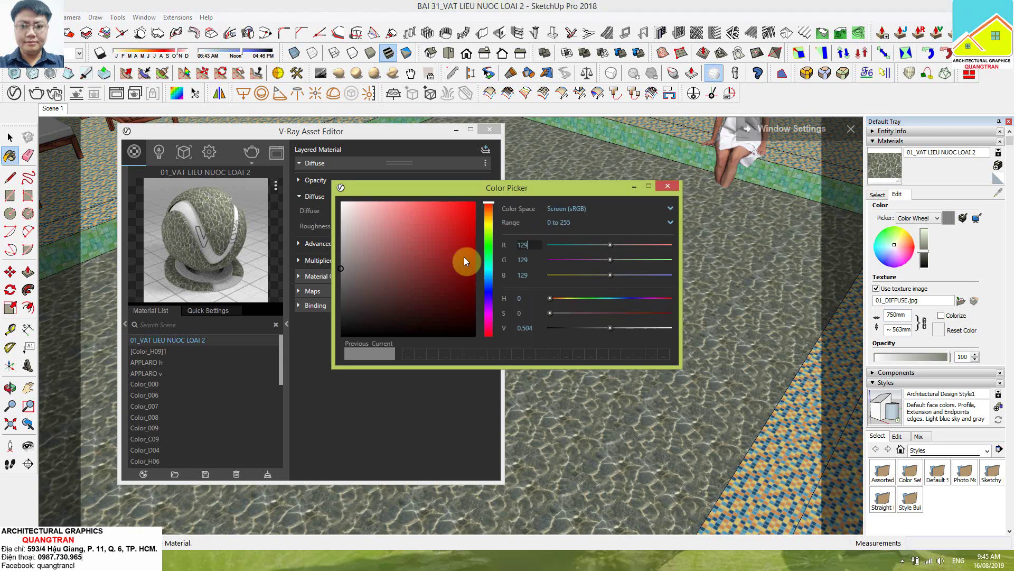
pyautogui.write('191')
pyautogui.press('Tab')
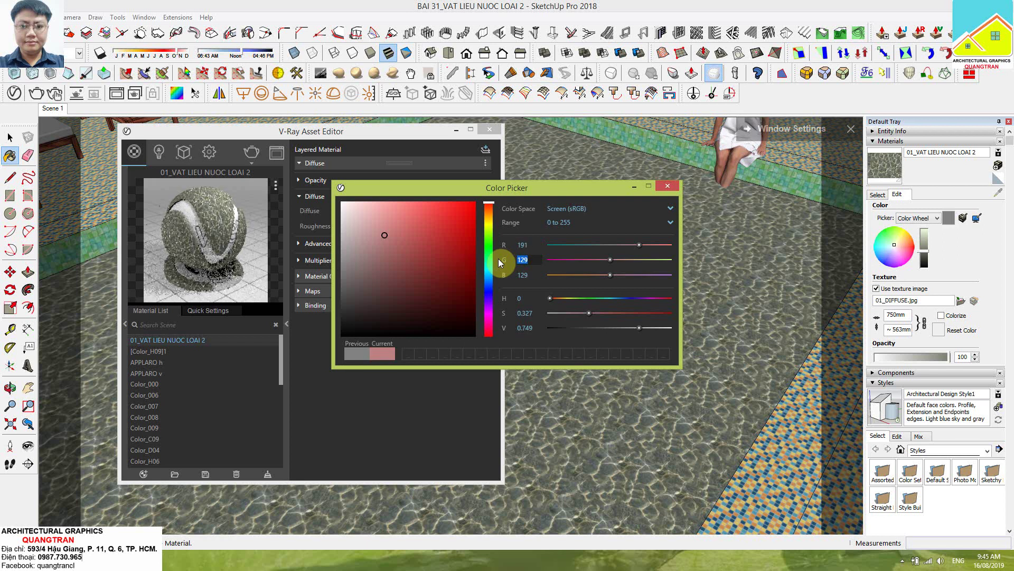
pyautogui.write('19')
pyautogui.press('Tab')
pyautogui.write('9')
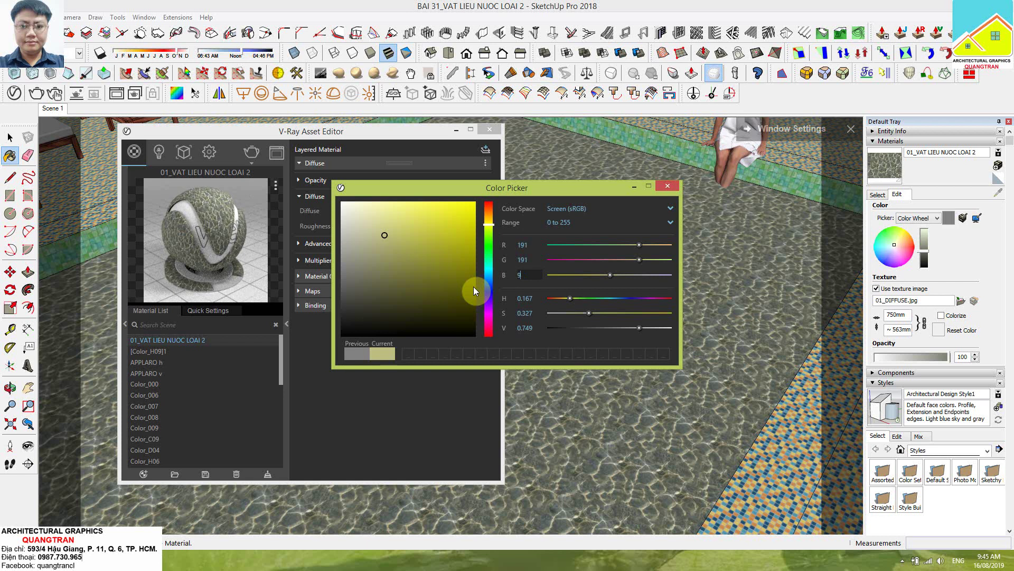
pyautogui.write('191')
pyautogui.press('Tab')
pyautogui.click(668, 186)
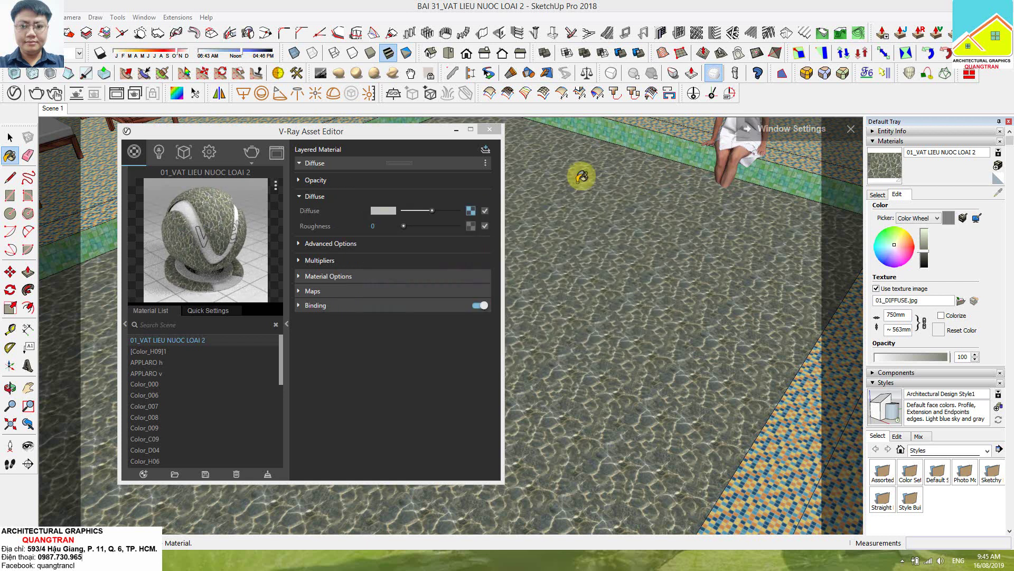
# Step: Expand Opacity and set the transparency colour to RGB 191, 191, 191
pyautogui.click(325, 183)
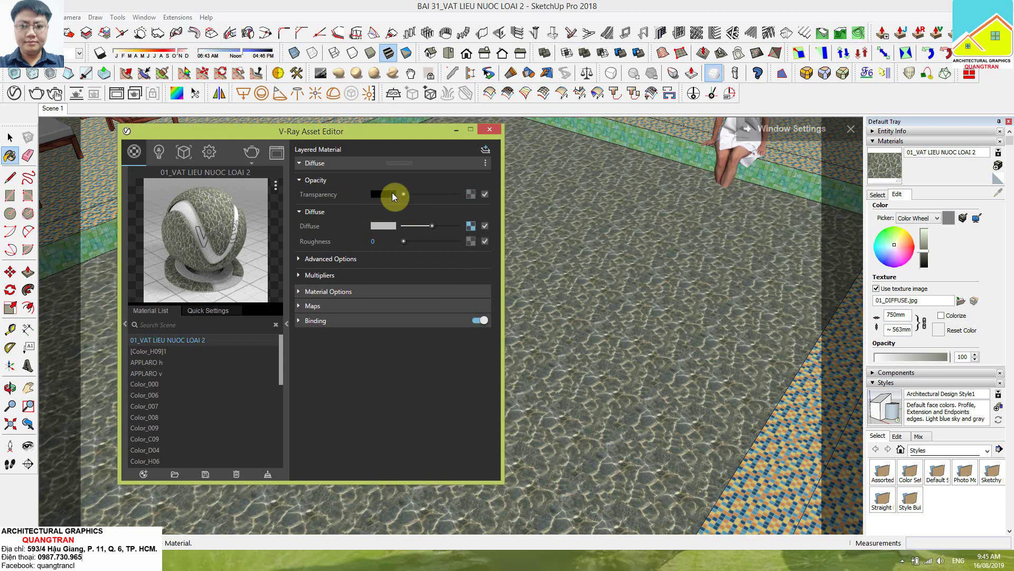
pyautogui.click(392, 193)
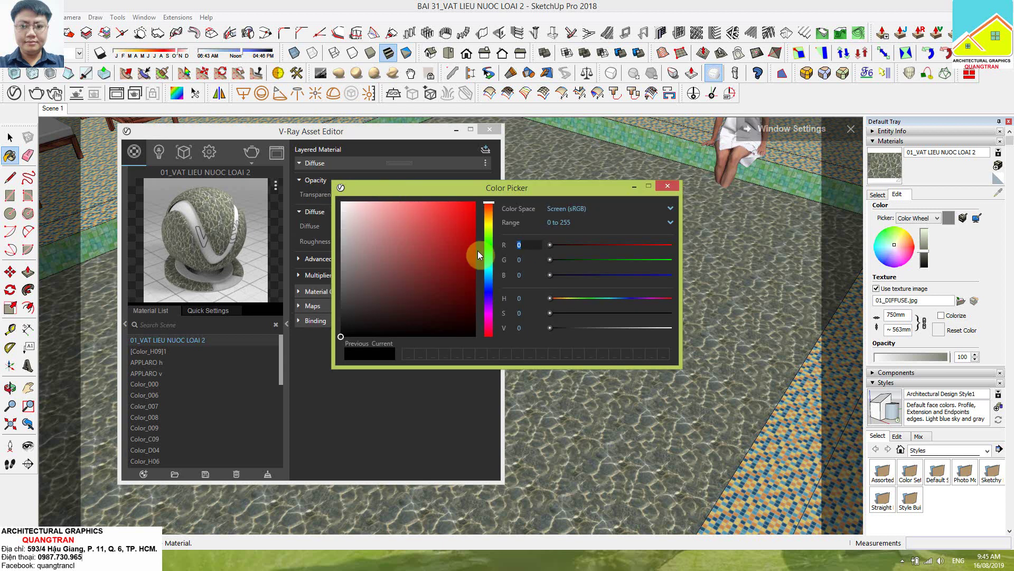
pyautogui.write('191')
pyautogui.press('Tab')
pyautogui.write('1')
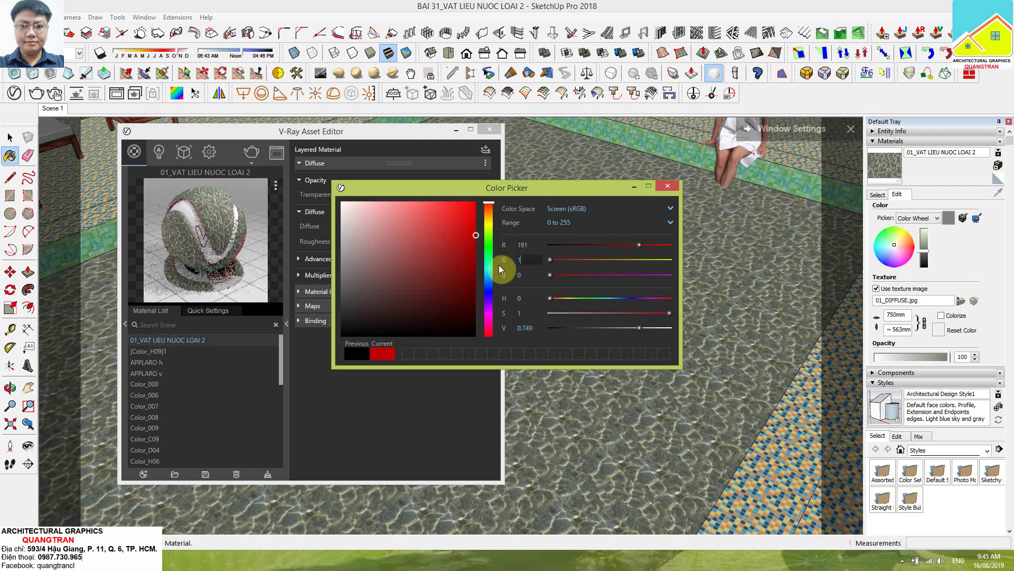
pyautogui.press('Tab')
pyautogui.write('191')
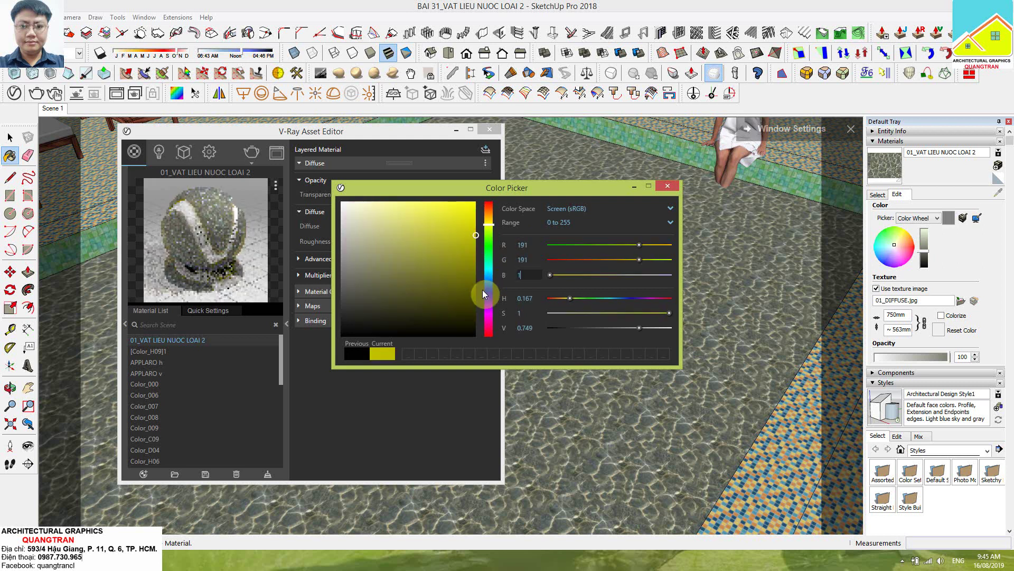
pyautogui.click(668, 185)
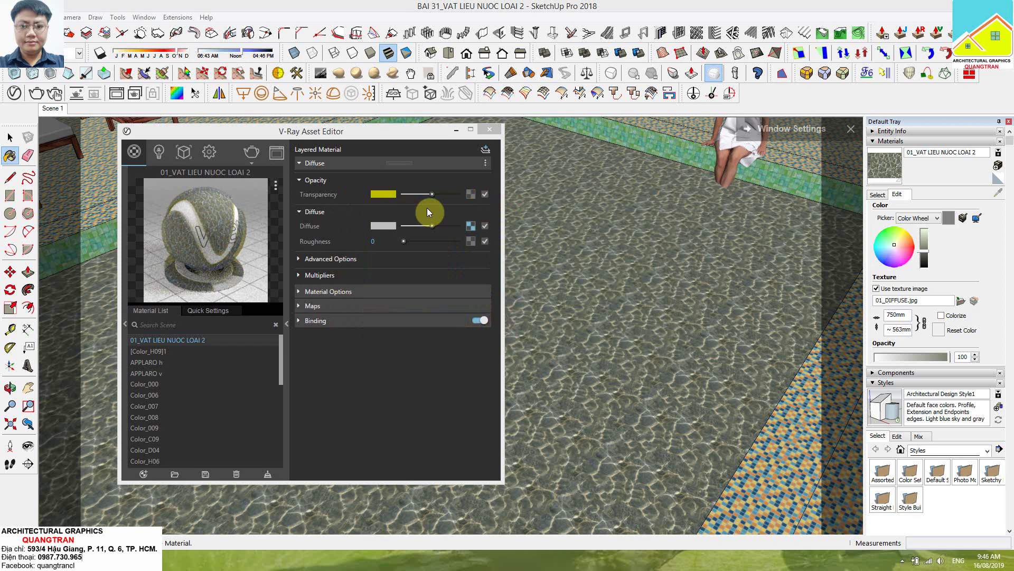
# Step: Give transparency a Color texture set to white, RGB 255, 255, 255
pyautogui.click(476, 193)
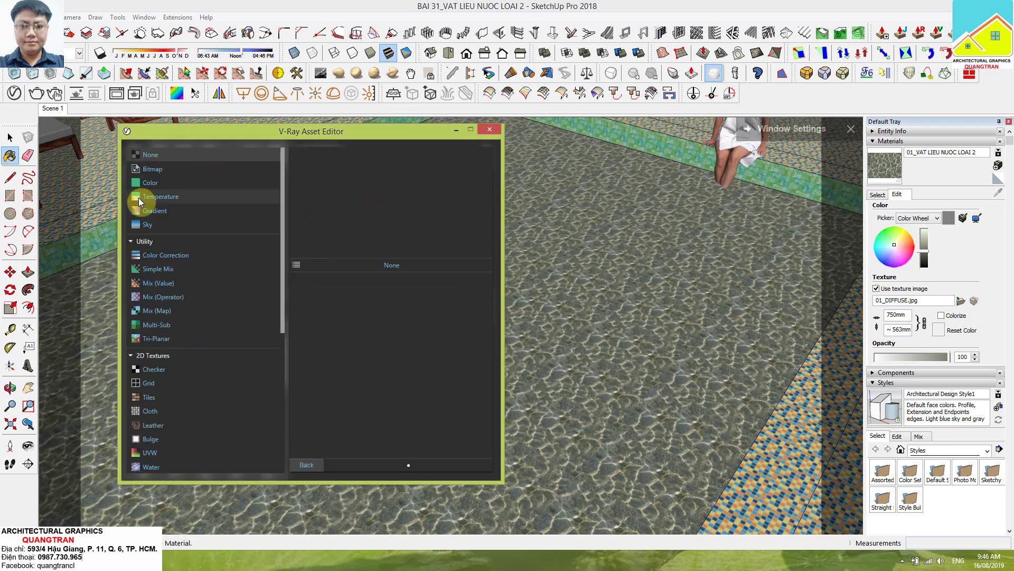
pyautogui.click(147, 185)
pyautogui.click(372, 282)
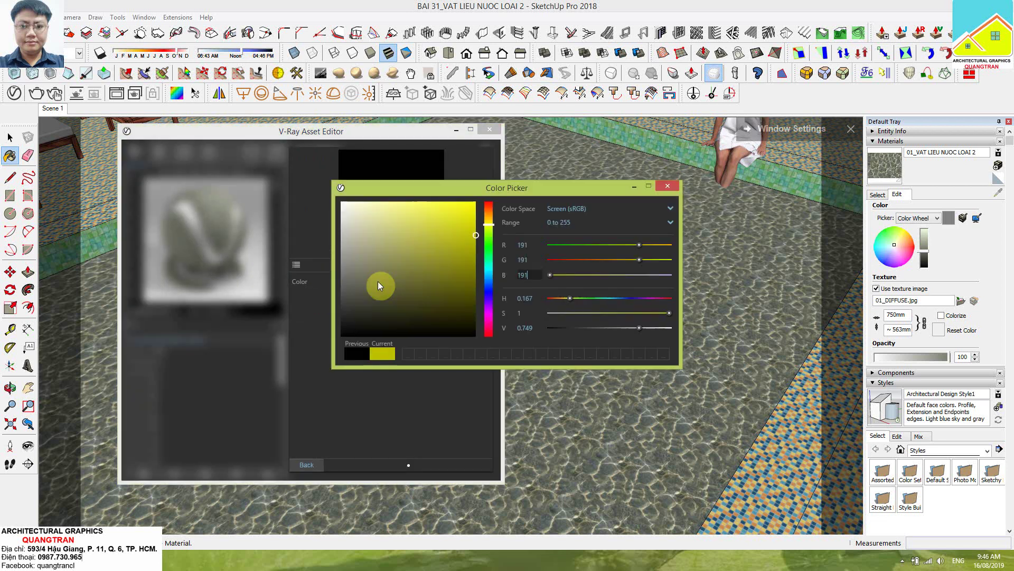
pyautogui.click(520, 245)
pyautogui.write('2')
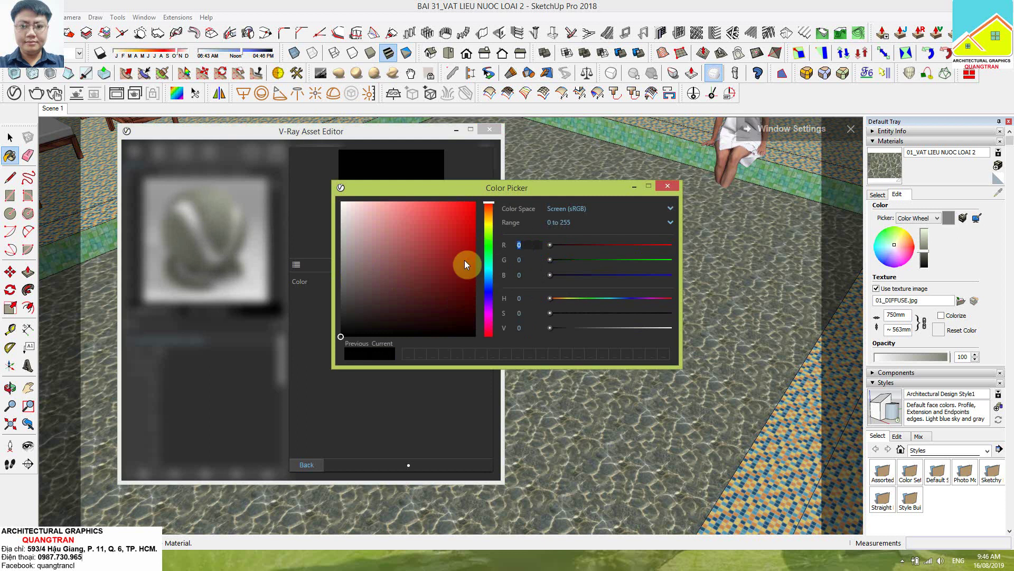
pyautogui.write('55')
pyautogui.press('Tab')
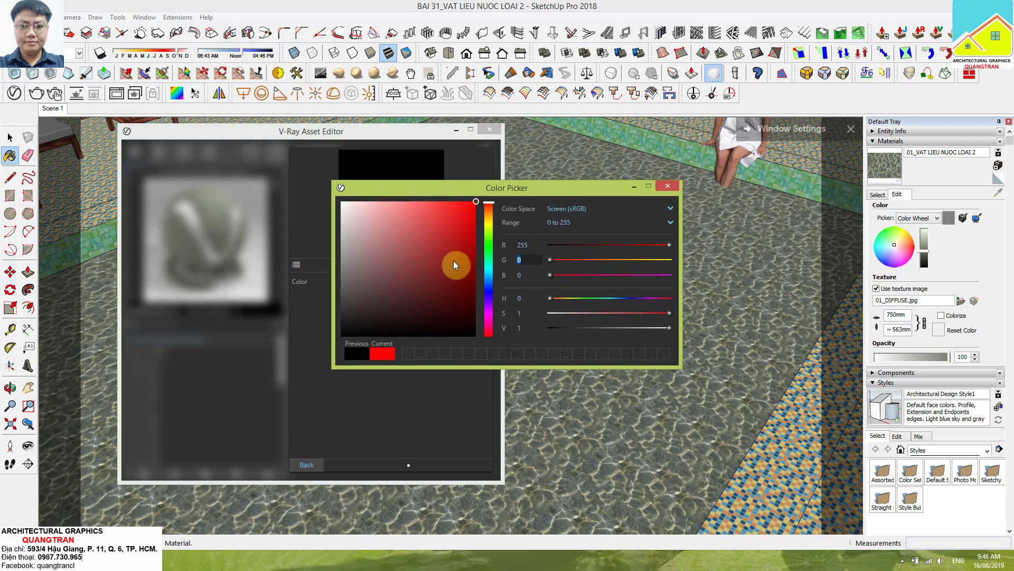
pyautogui.write('255')
pyautogui.press('Tab')
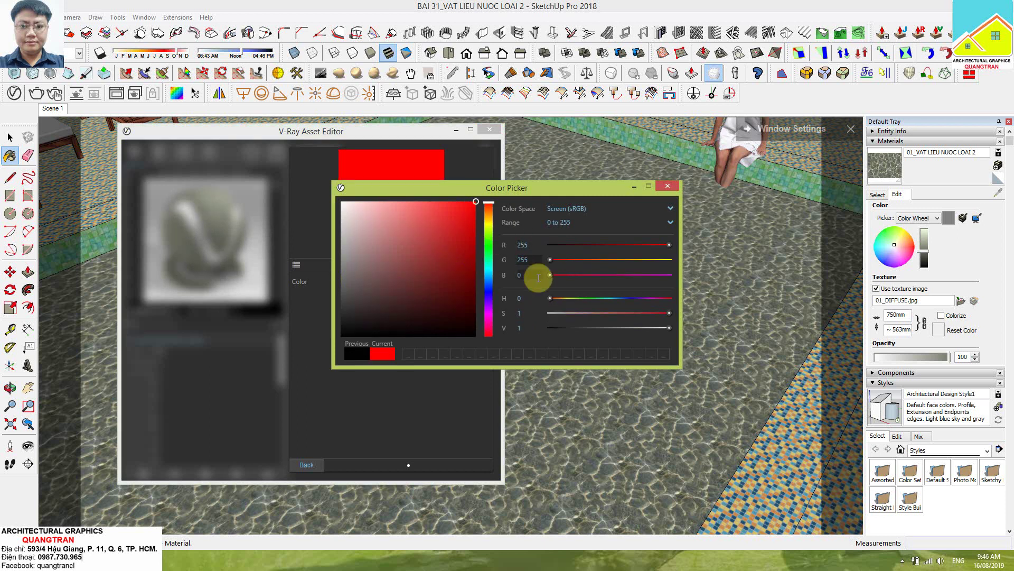
pyautogui.write('255')
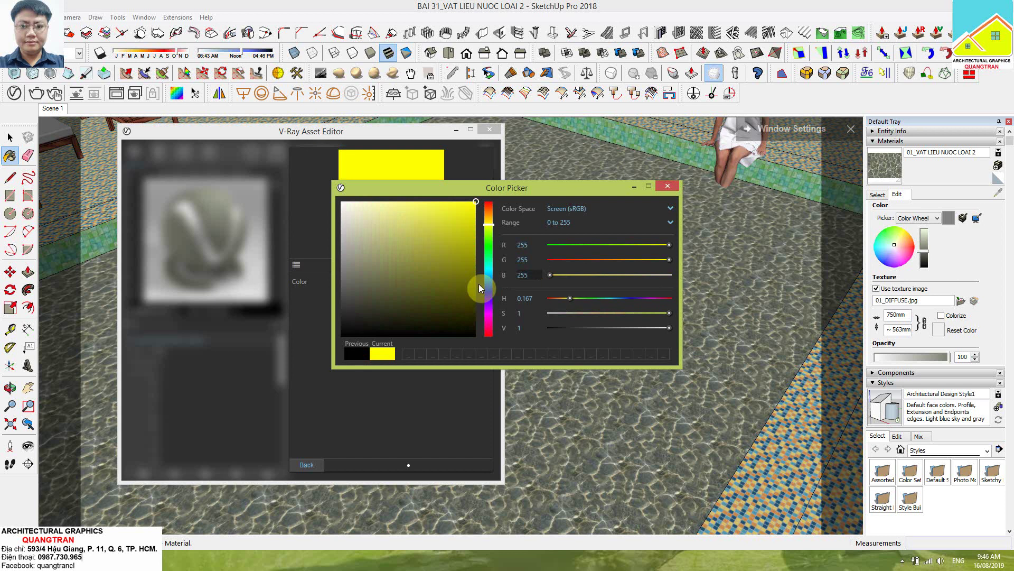
pyautogui.press('Tab')
pyautogui.click(668, 186)
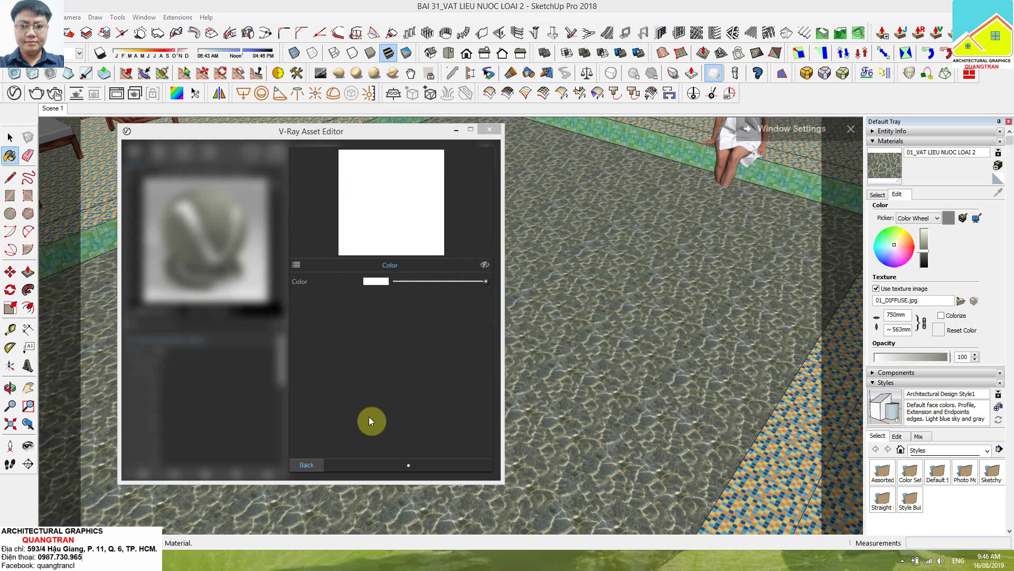
# Step: Back in the layer overview, add a Reflection layer and then a Refraction layer
pyautogui.click(297, 467)
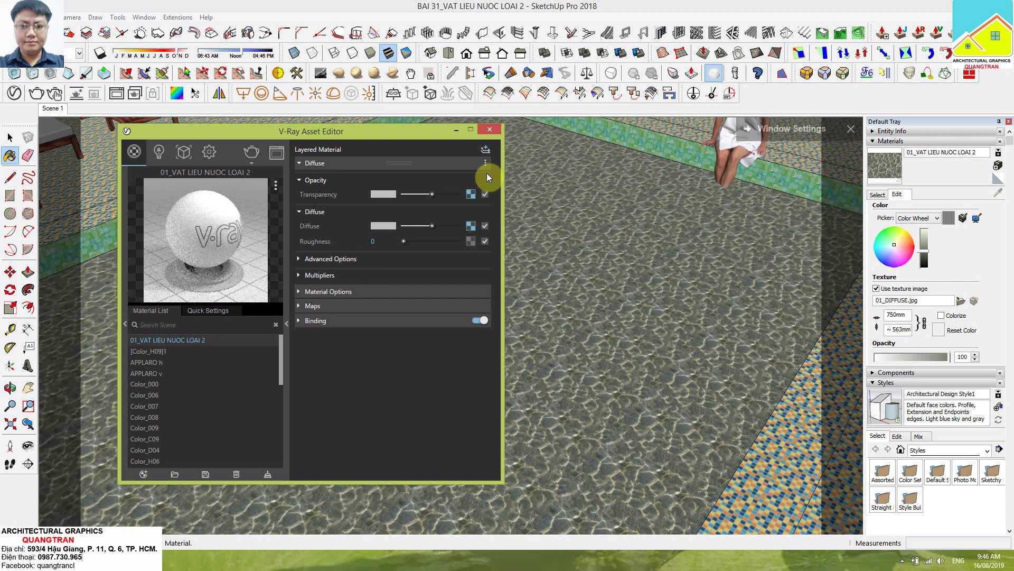
pyautogui.click(486, 151)
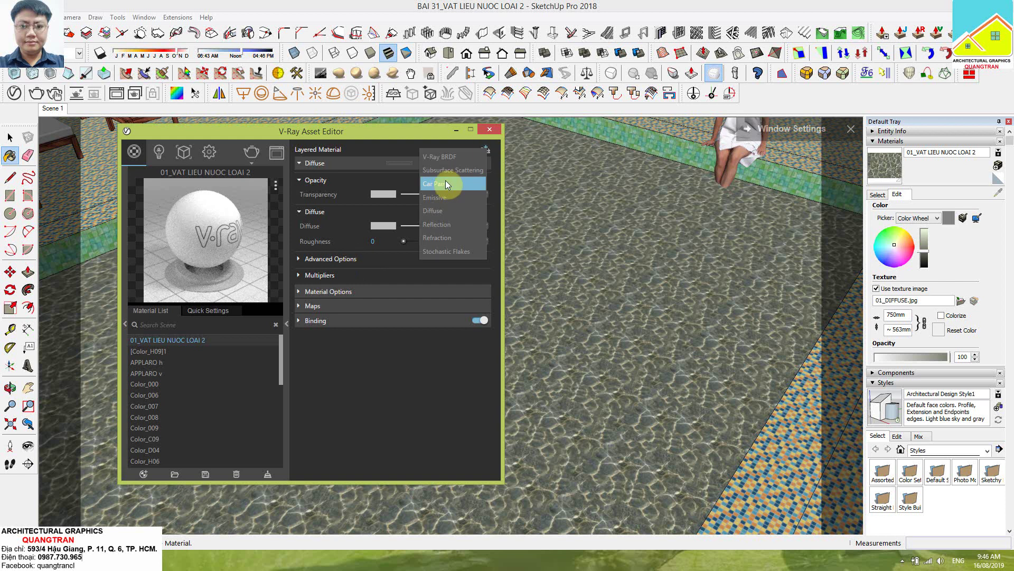
pyautogui.click(437, 224)
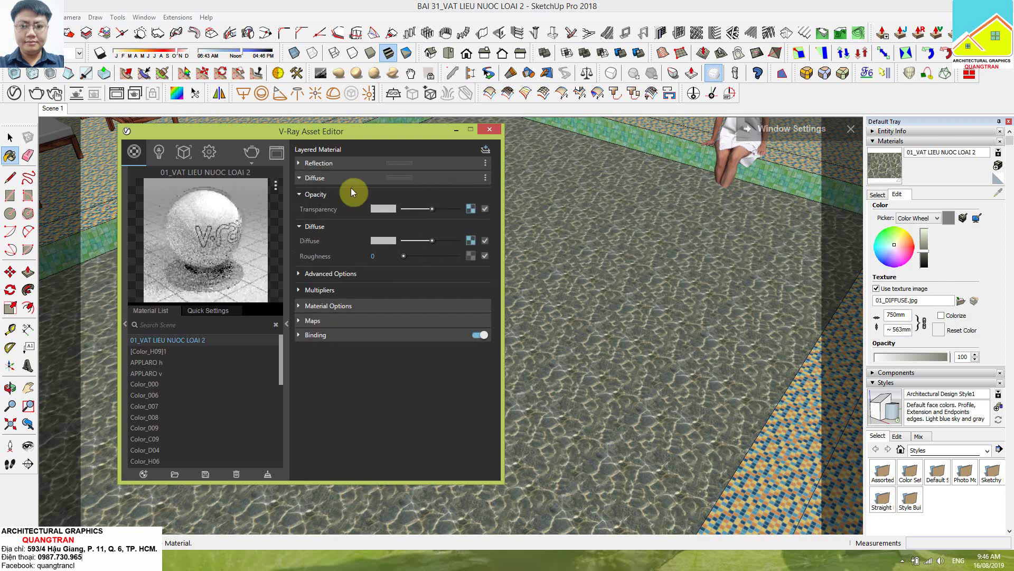
pyautogui.click(341, 178)
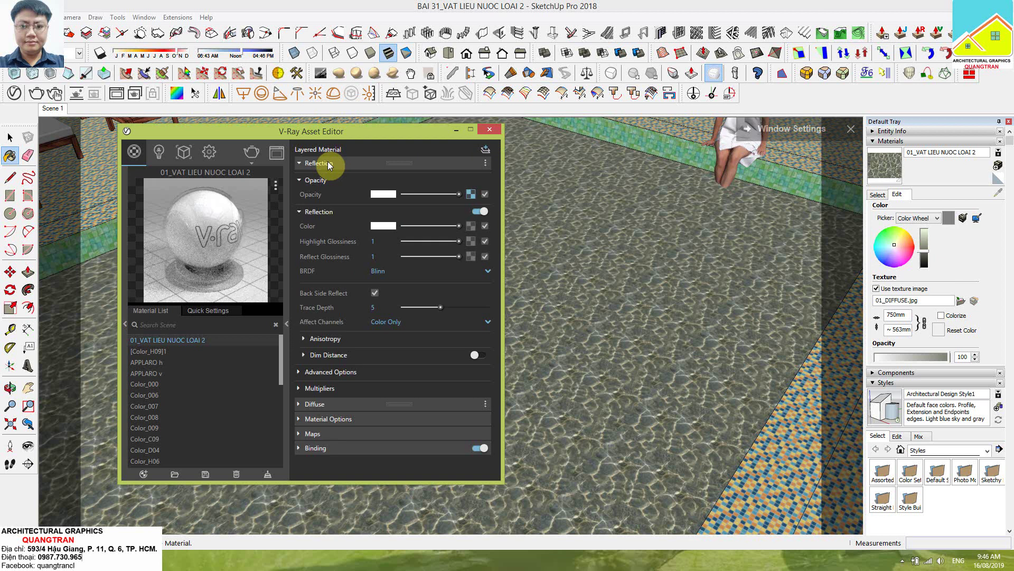
pyautogui.click(477, 159)
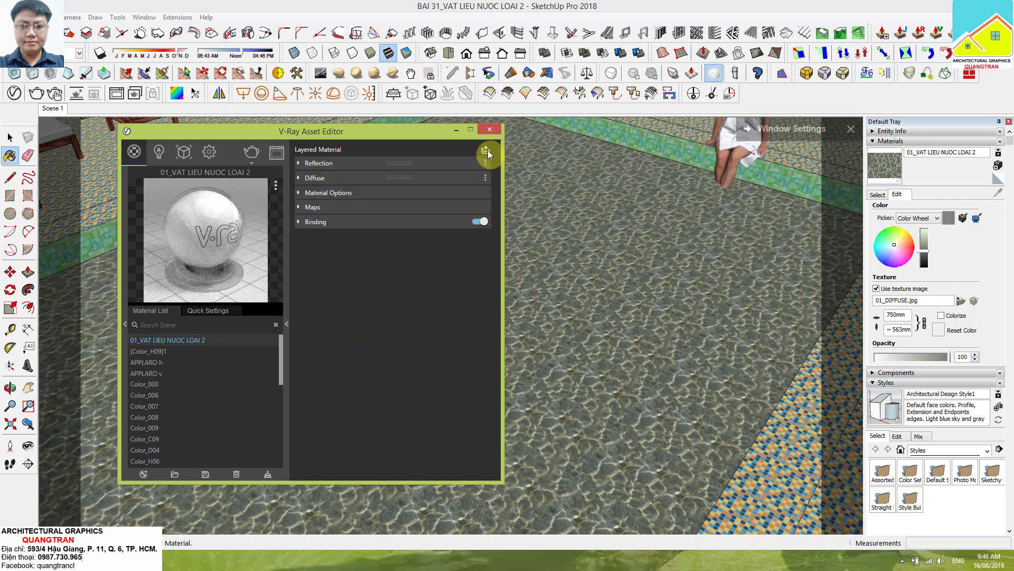
pyautogui.click(487, 151)
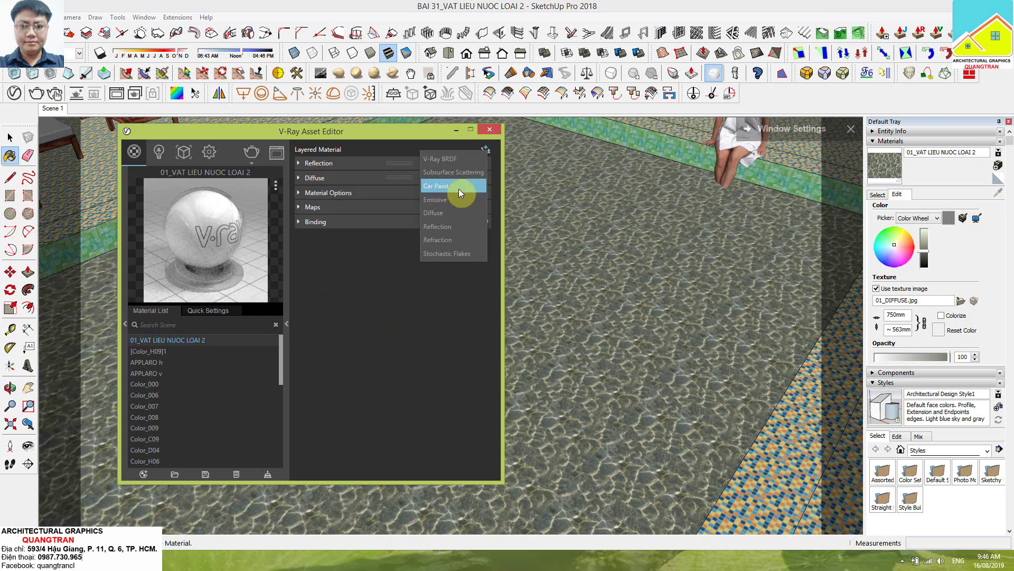
pyautogui.click(438, 239)
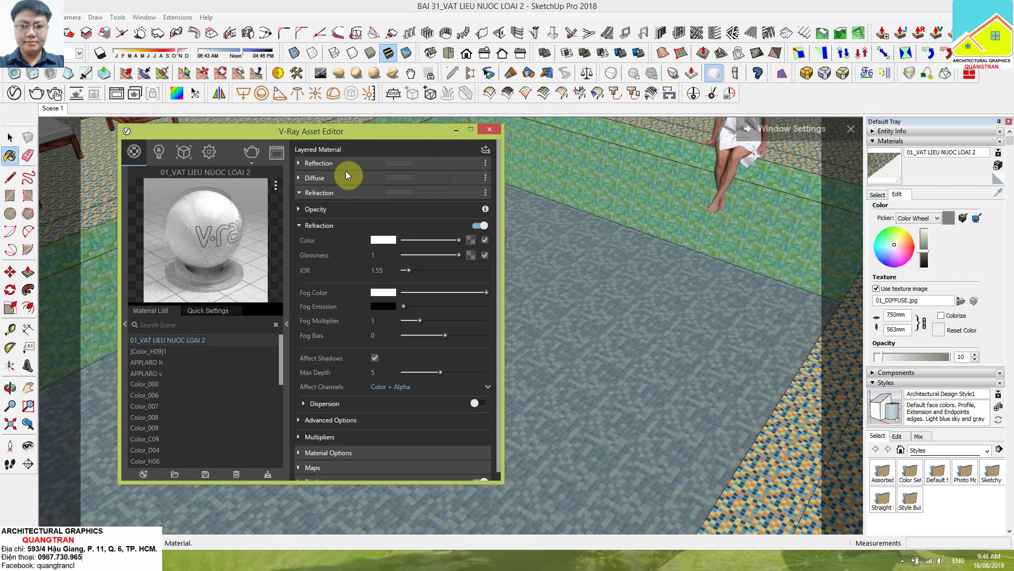
# Step: Set the refraction Fog Color to pale blue-grey, RGB 190/210/210
pyautogui.click(387, 292)
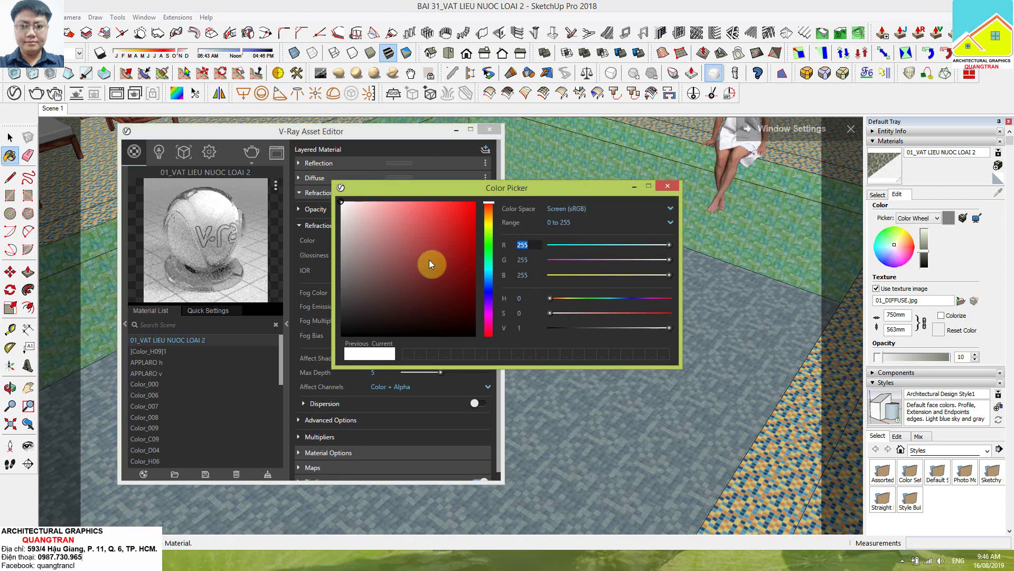
pyautogui.write('191')
pyautogui.doubleClick(525, 261)
pyautogui.write('210')
pyautogui.press('Tab')
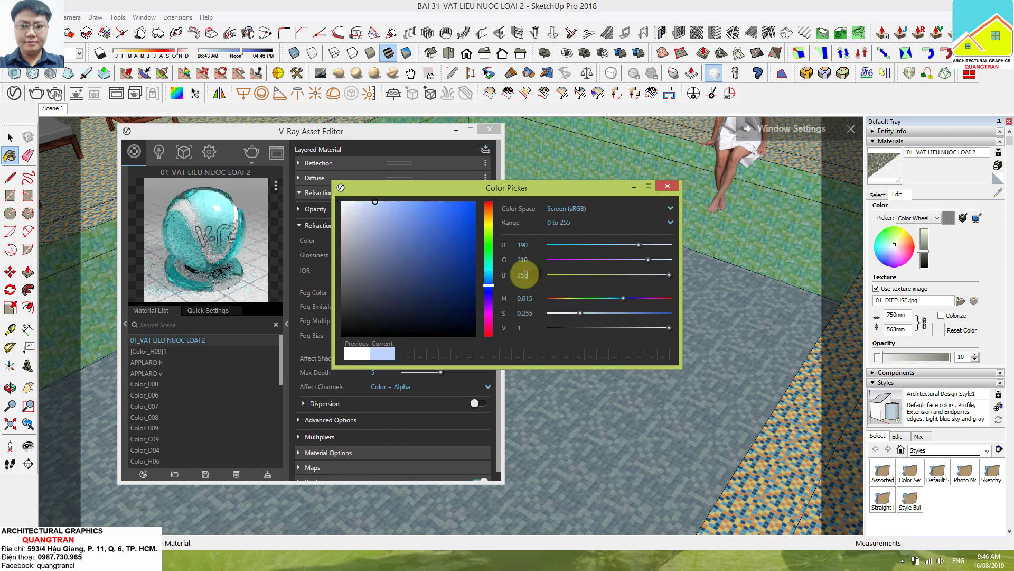
pyautogui.write('210')
pyautogui.press('Return')
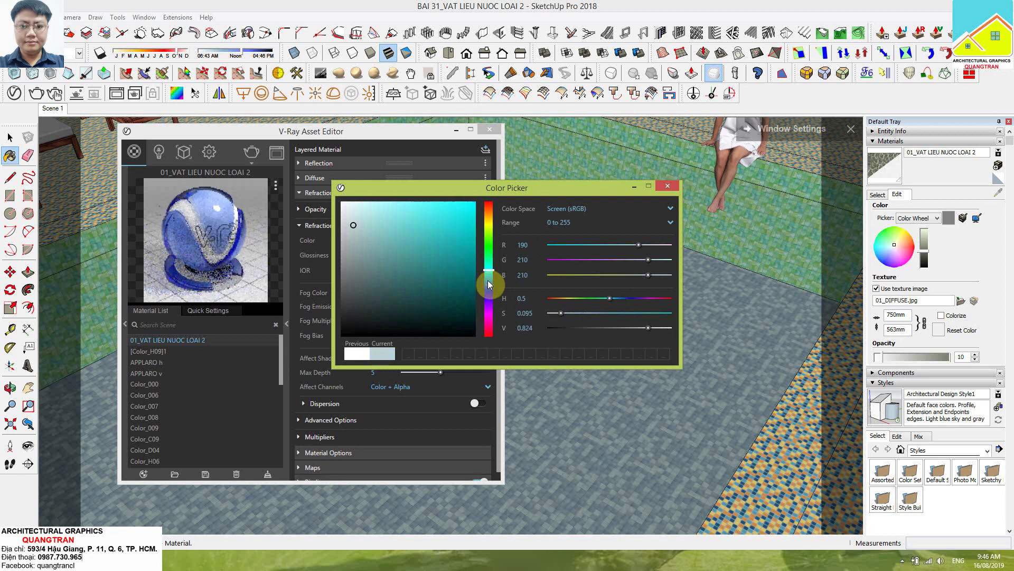
pyautogui.click(667, 186)
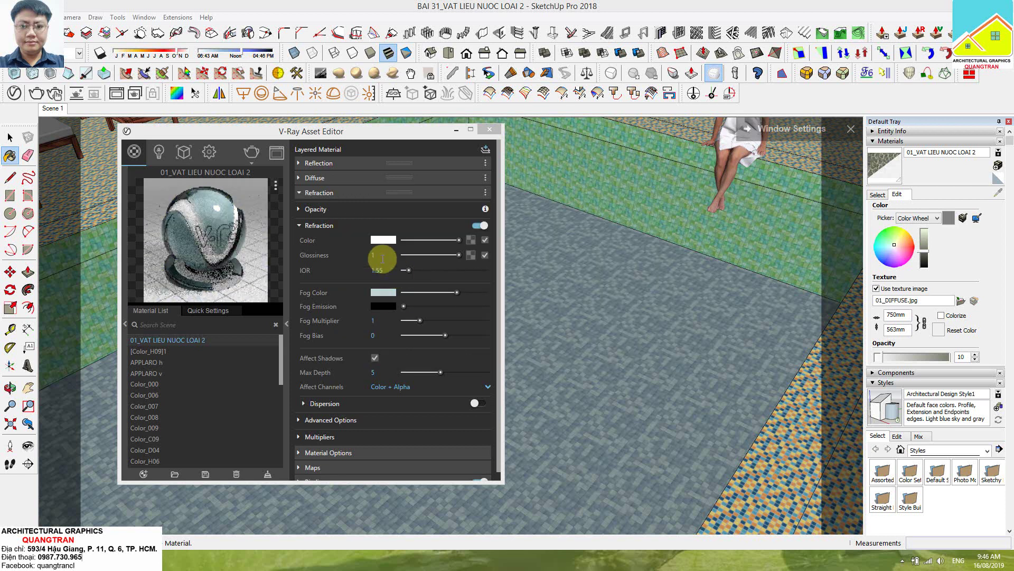
# Step: Set the refraction Fog Multiplier to 0.05 and IOR to 1.33
pyautogui.click(394, 322)
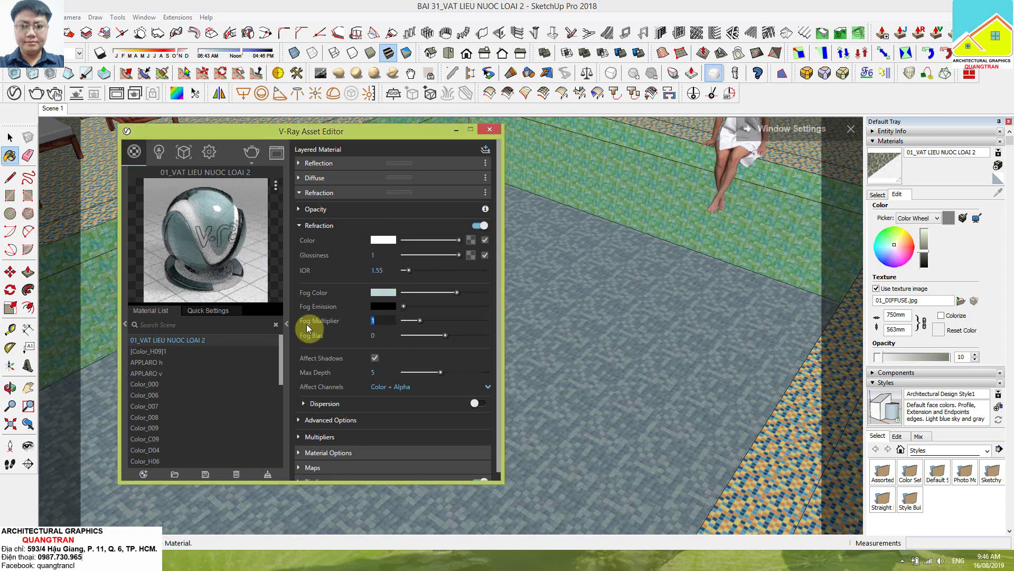
pyautogui.write('0')
pyautogui.write('.05')
pyautogui.press('Return')
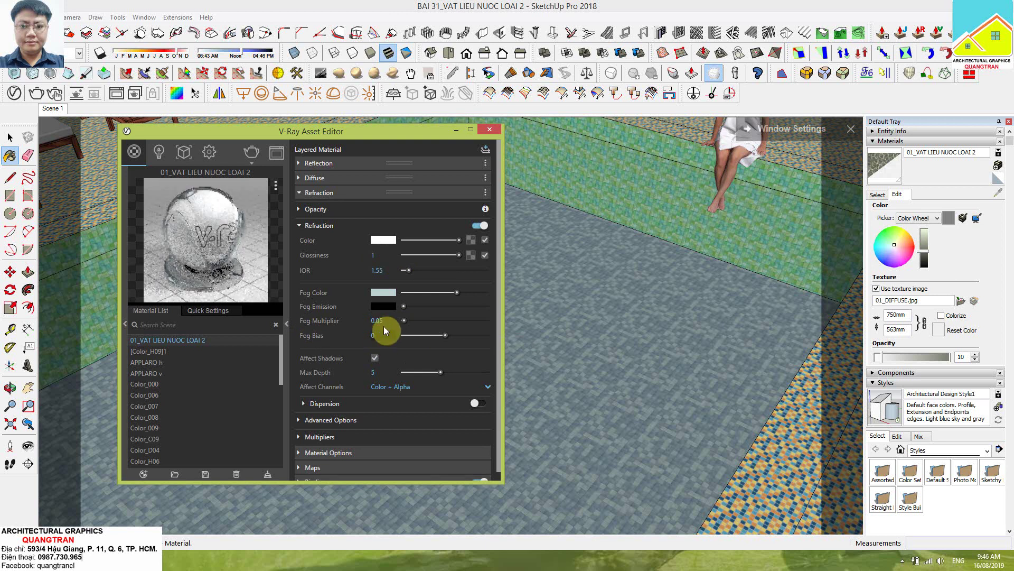
pyautogui.click(350, 275)
pyautogui.write('1.33')
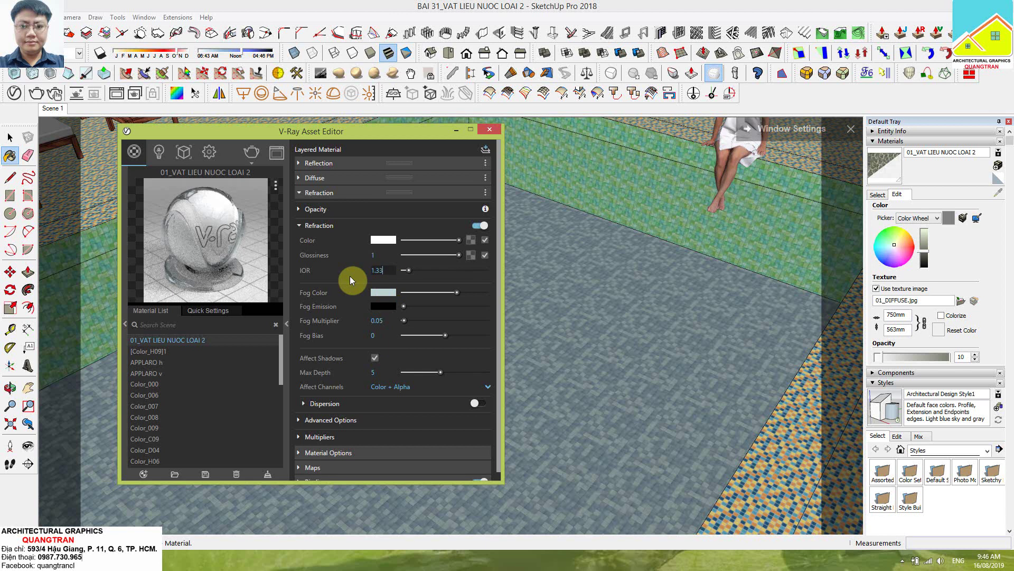
pyautogui.press('Return')
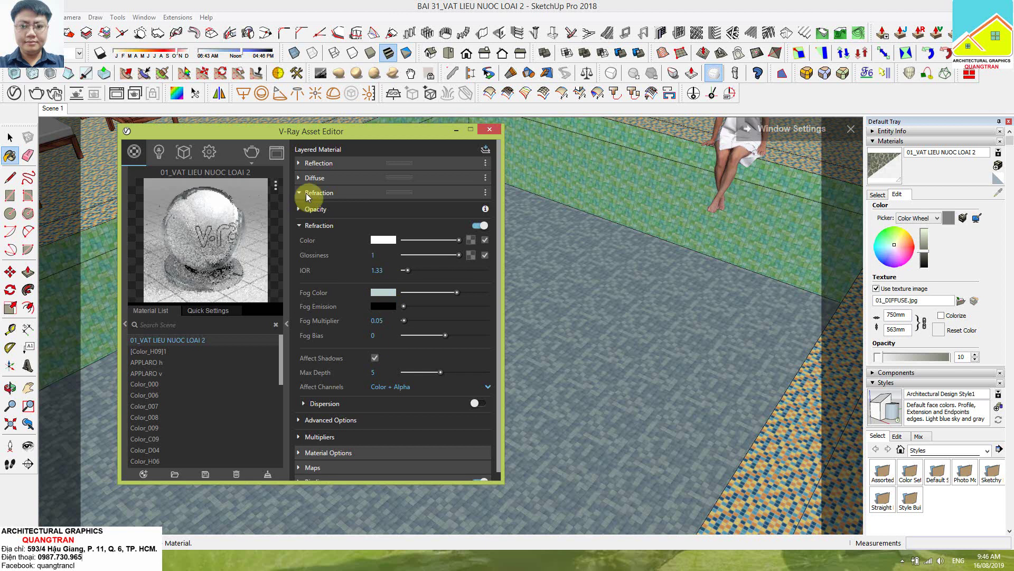
pyautogui.click(308, 194)
# Step: Enable Displacement using the 01_DISP bitmap with an Amount of 0.2
pyautogui.click(402, 222)
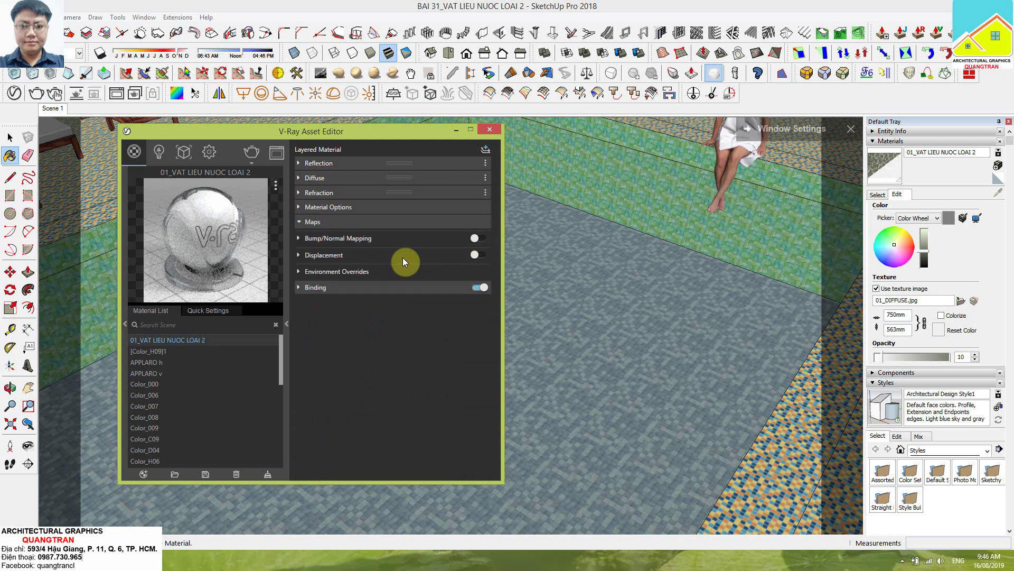
pyautogui.click(480, 254)
pyautogui.click(385, 255)
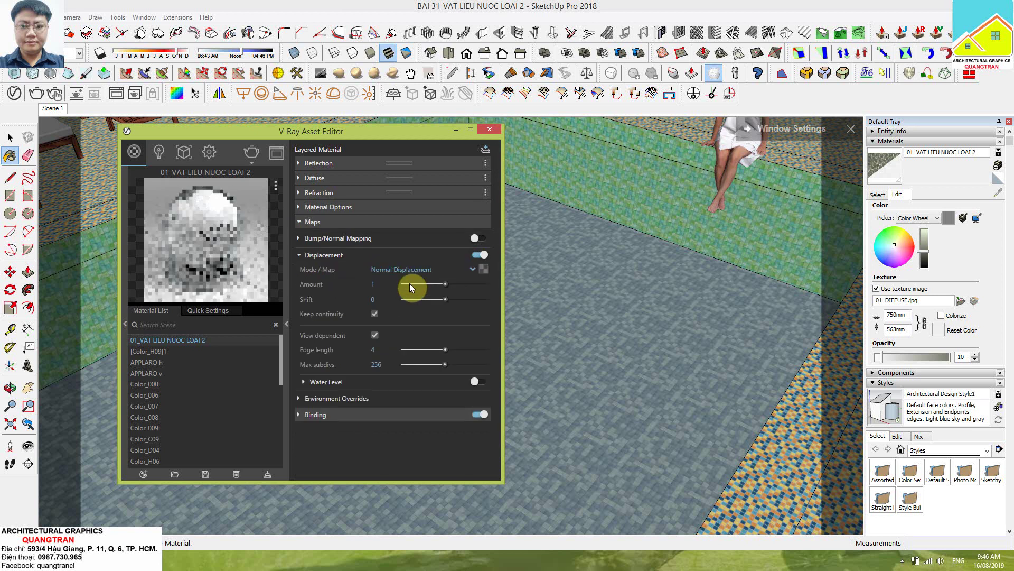
pyautogui.click(483, 273)
pyautogui.click(146, 170)
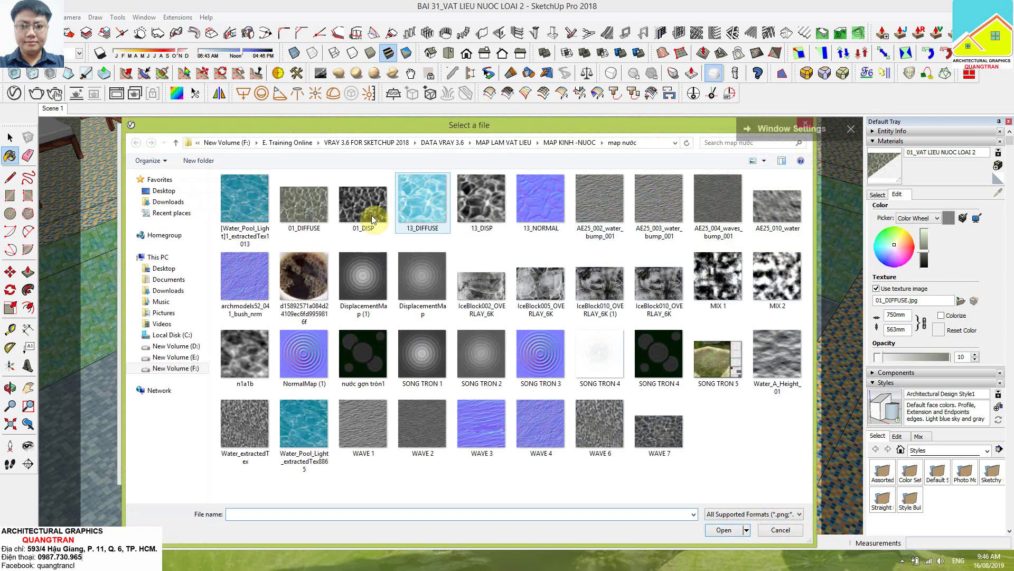
pyautogui.doubleClick(364, 201)
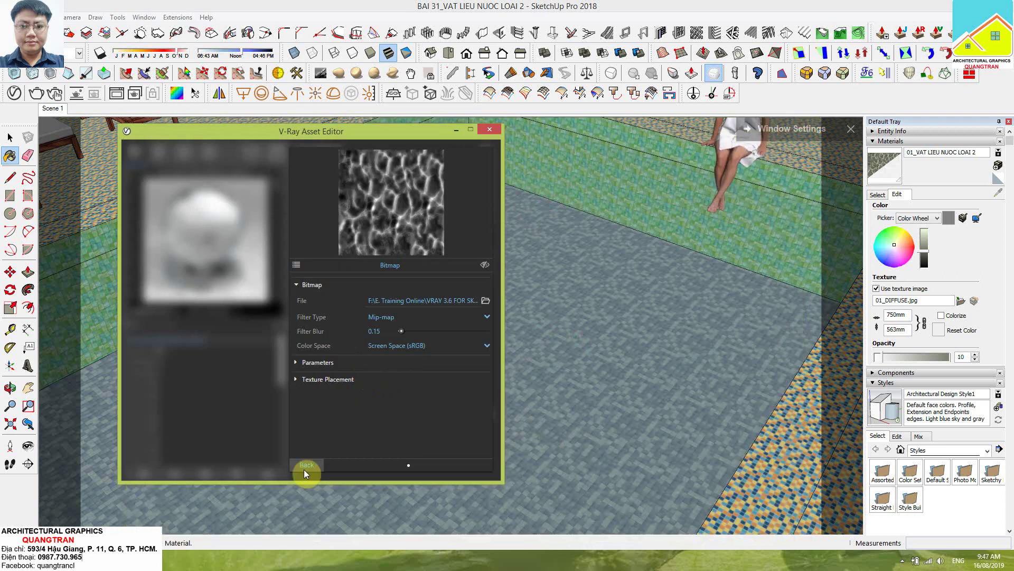
pyautogui.click(305, 465)
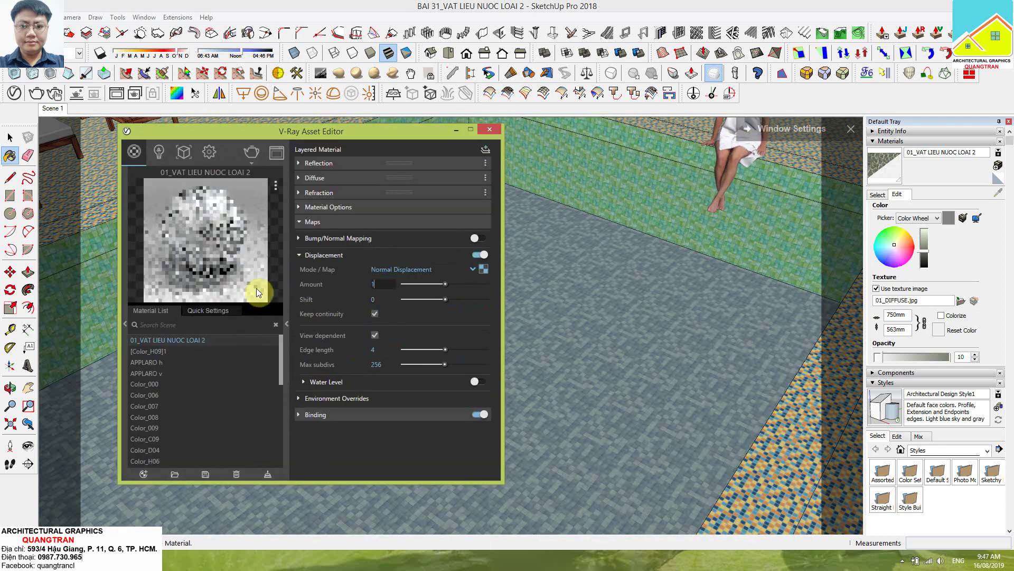
pyautogui.write('0.2')
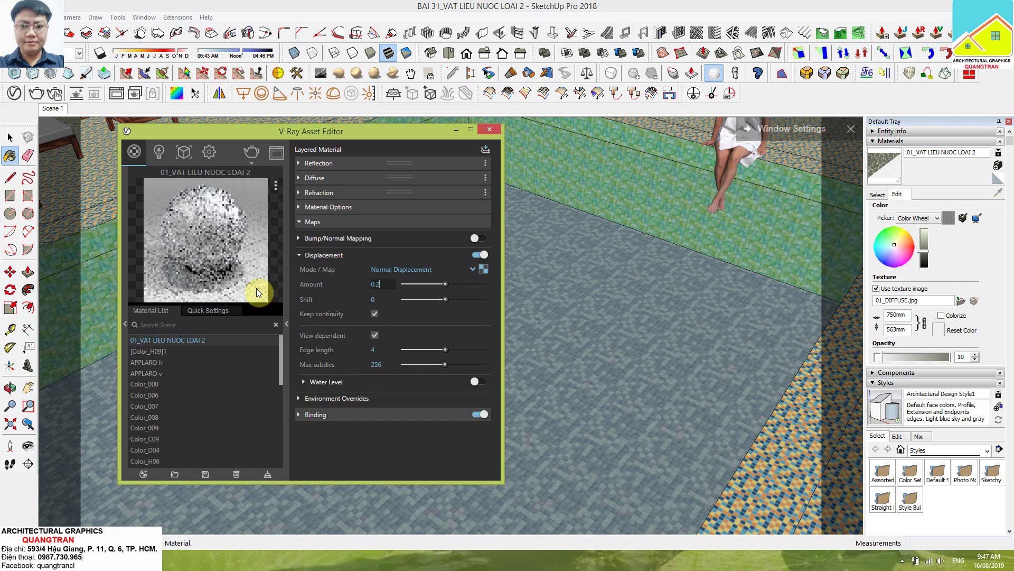
pyautogui.press('Return')
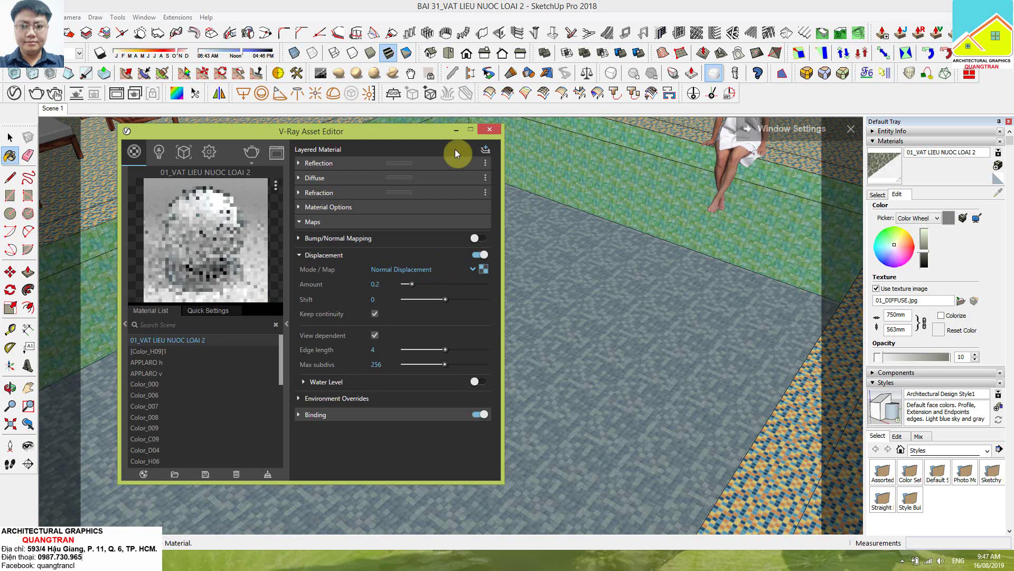
# Step: Close the Asset Editor, frame the whole pool, and render it full screen with V-Ray
pyautogui.click(490, 129)
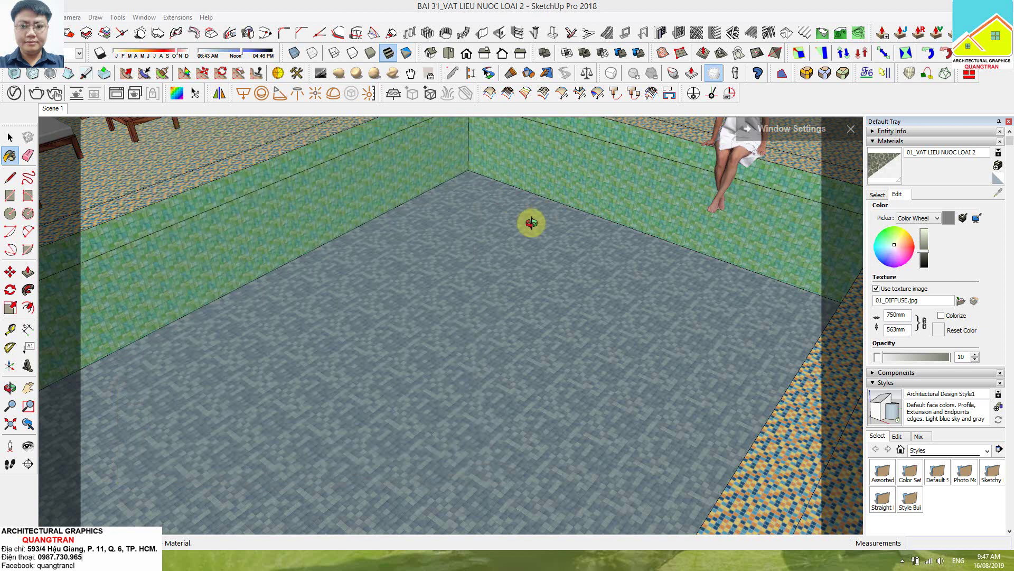
pyautogui.scroll(-6, 544, 222)
pyautogui.moveTo(556, 235)
pyautogui.mouseDown(button='middle')
pyautogui.moveTo(478, 213)
pyautogui.moveTo(457, 180)
pyautogui.moveTo(290, 170)
pyautogui.mouseUp(button='middle')
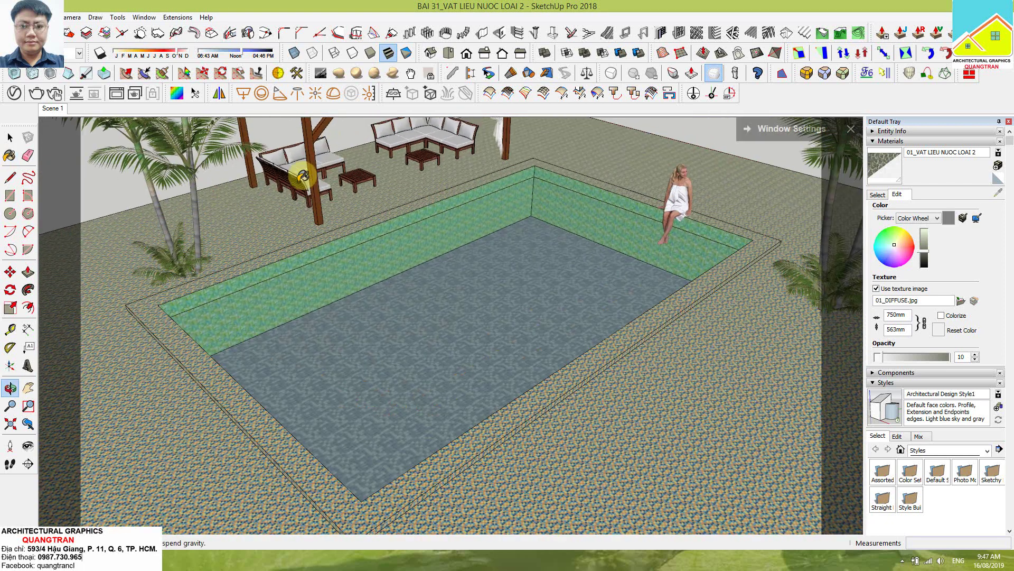
pyautogui.click(37, 94)
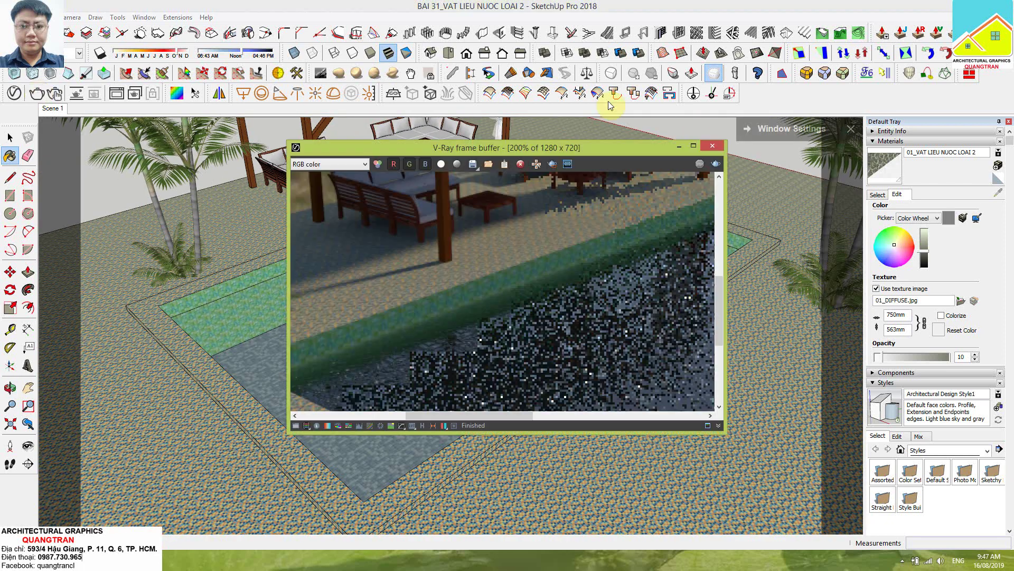
pyautogui.click(683, 142)
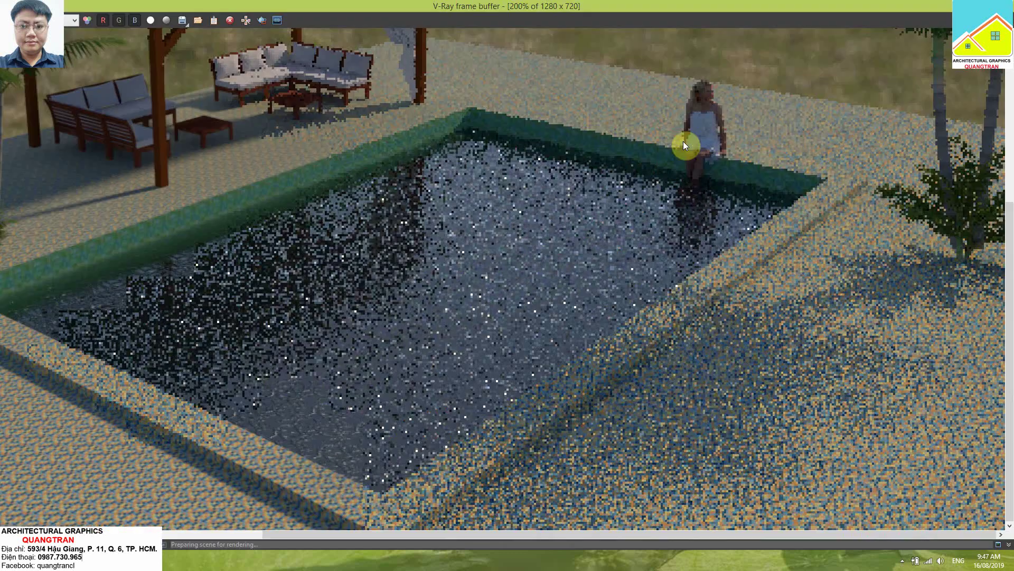